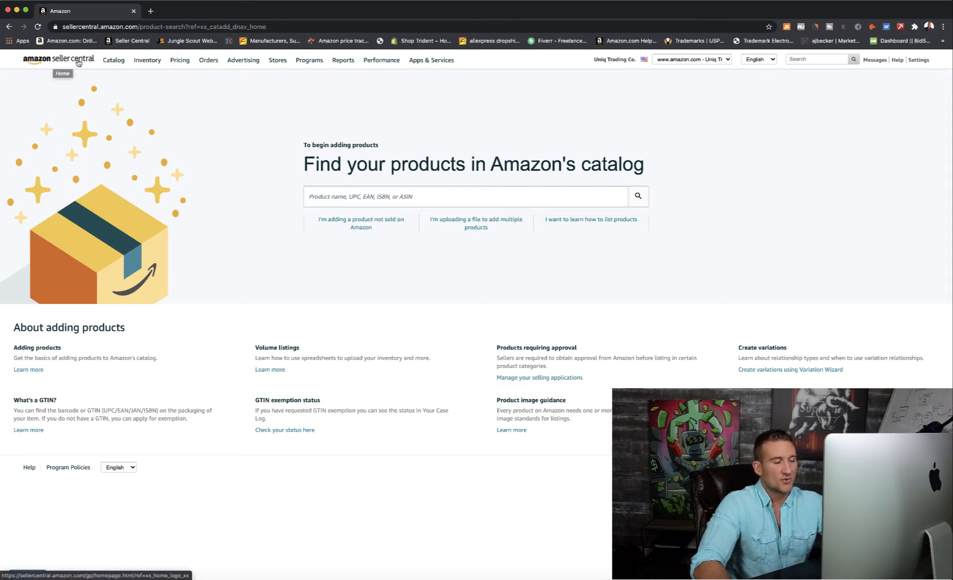
# Open amazon.com in a new browser tab and go to its page for selling products on Amazon
pyautogui.click(150, 11)
pyautogui.write('am')
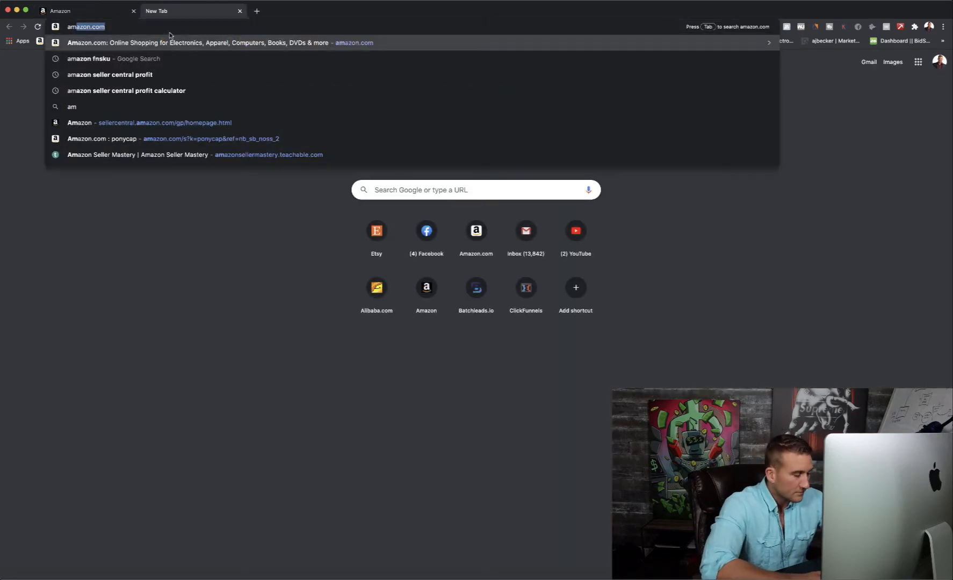
pyautogui.press('Return')
pyautogui.scroll(-20, 106, 120)
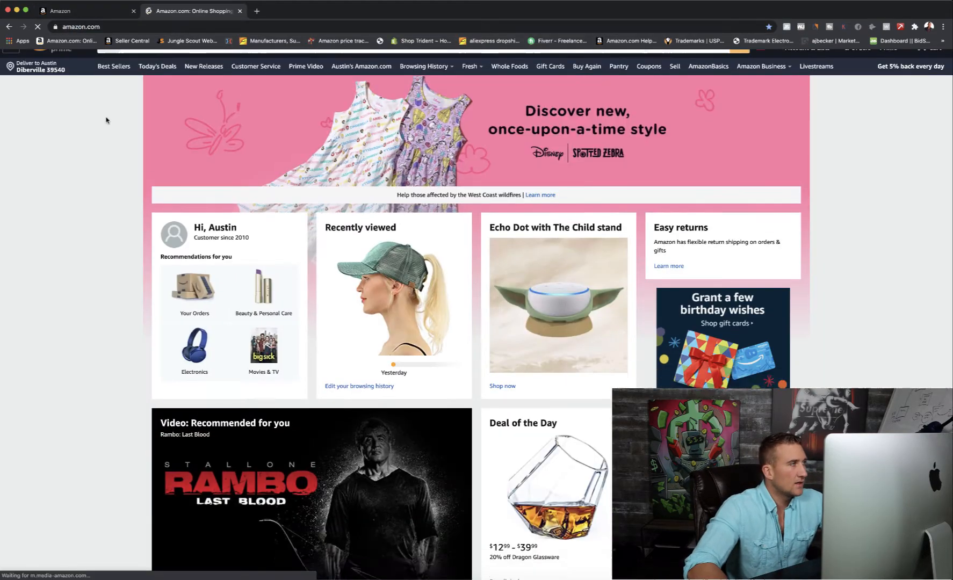
pyautogui.scroll(-15, 107, 120)
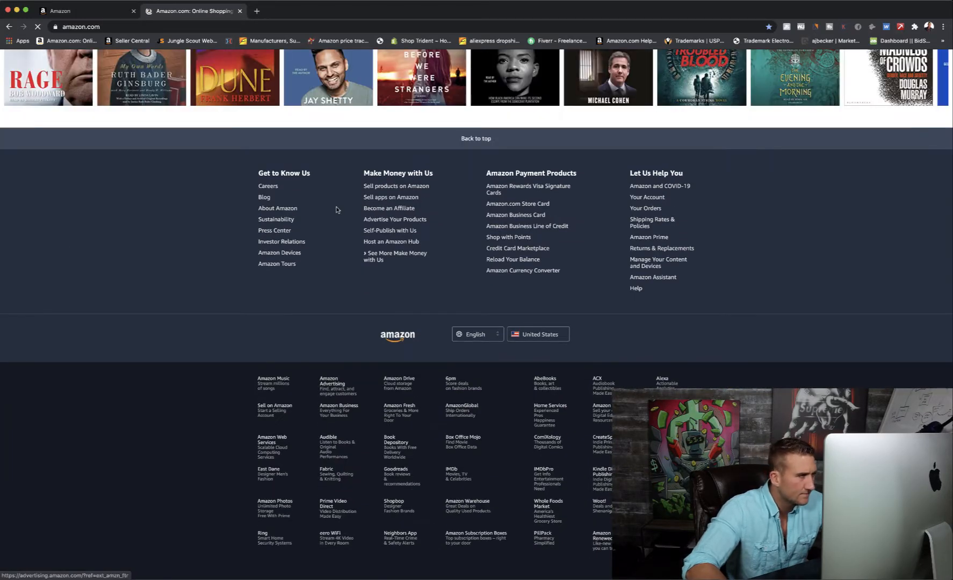
pyautogui.click(410, 201)
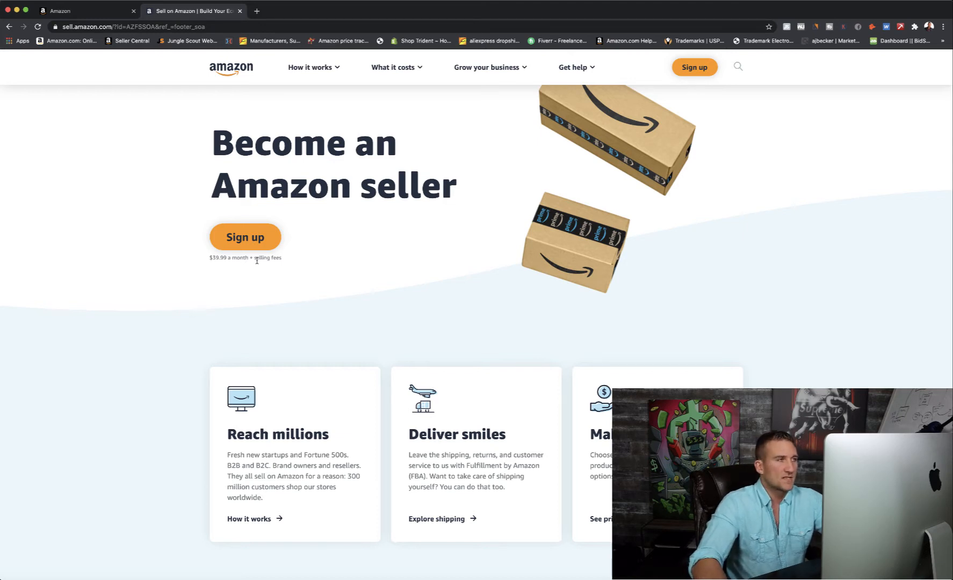
# Open the selling plan comparison and review the pricing and features of the Individual and Professional plans
pyautogui.moveTo(318, 69)
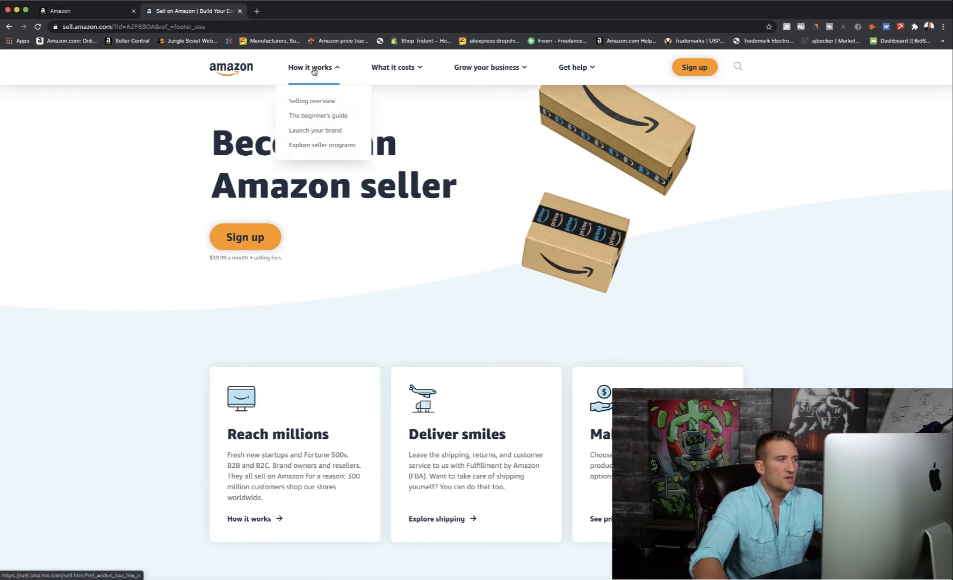
pyautogui.moveTo(379, 70)
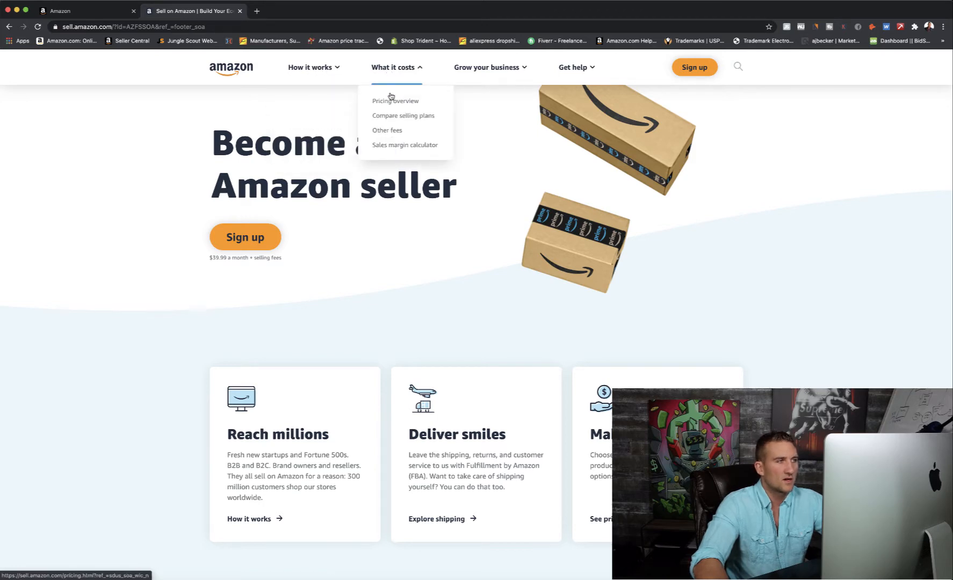
pyautogui.click(405, 117)
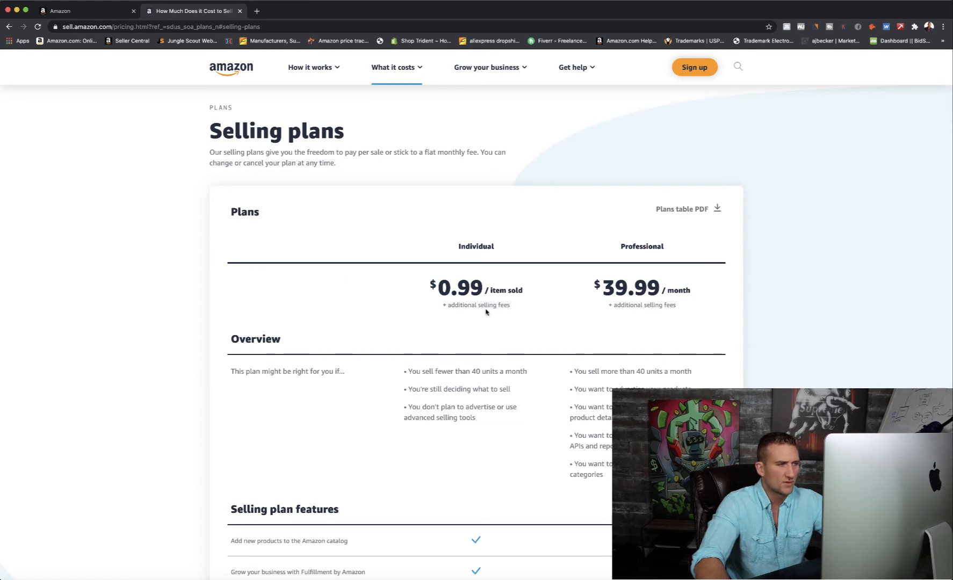
pyautogui.scroll(-1, 491, 306)
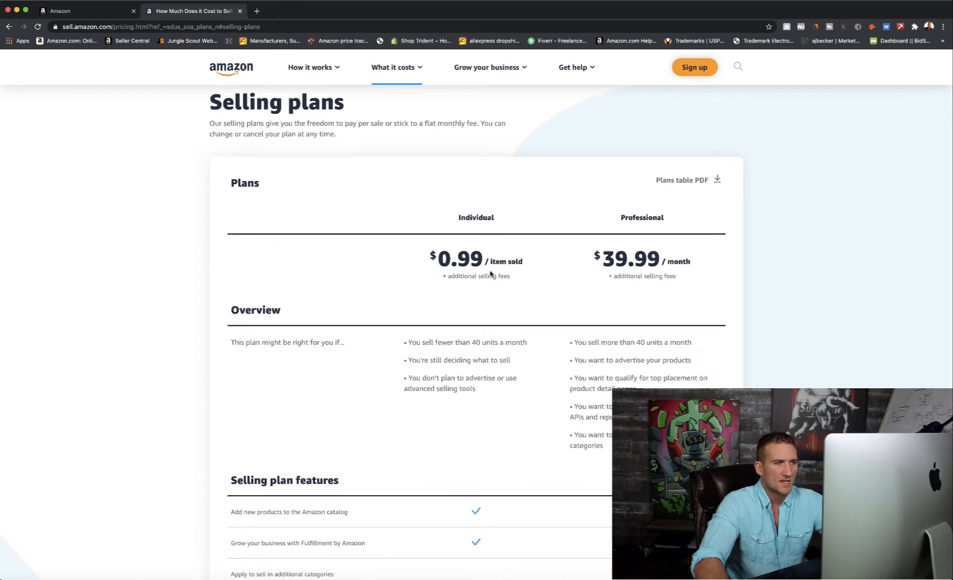
pyautogui.scroll(-2, 491, 271)
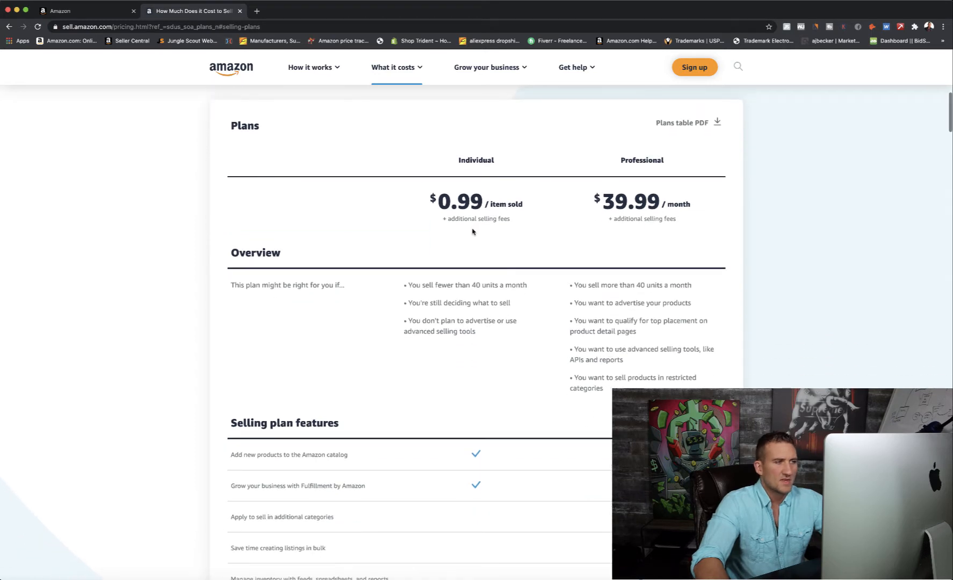
pyautogui.scroll(2, 474, 238)
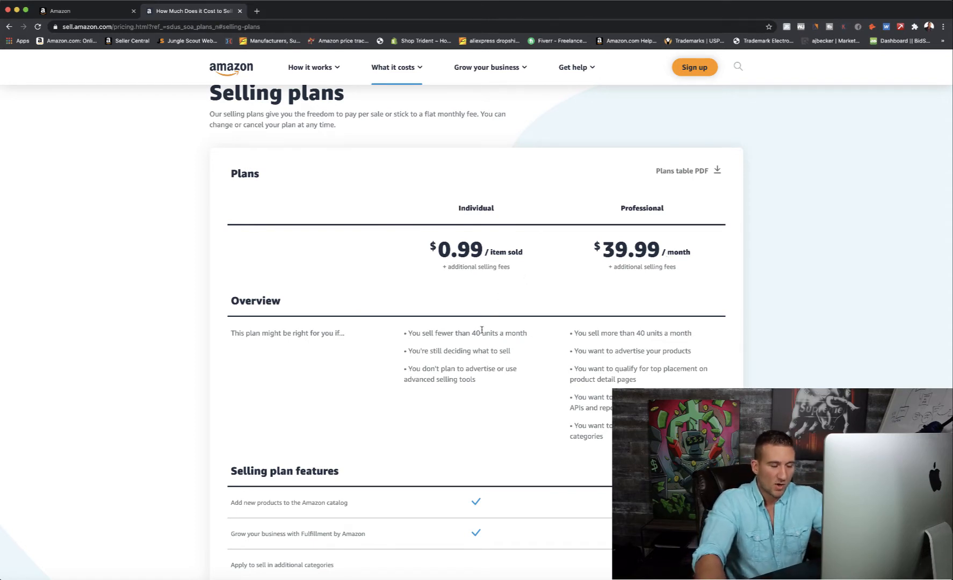
pyautogui.scroll(-4, 482, 330)
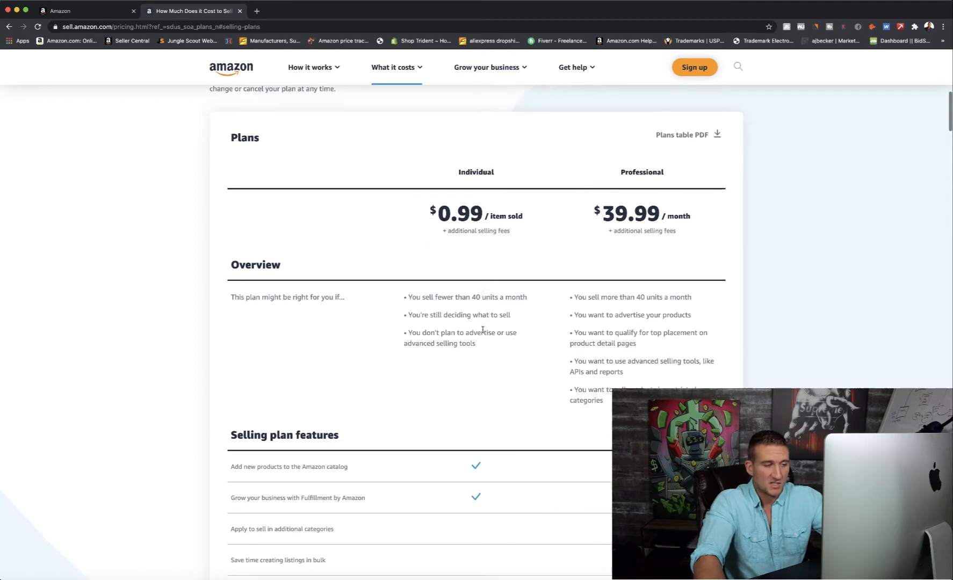
pyautogui.scroll(-4, 482, 332)
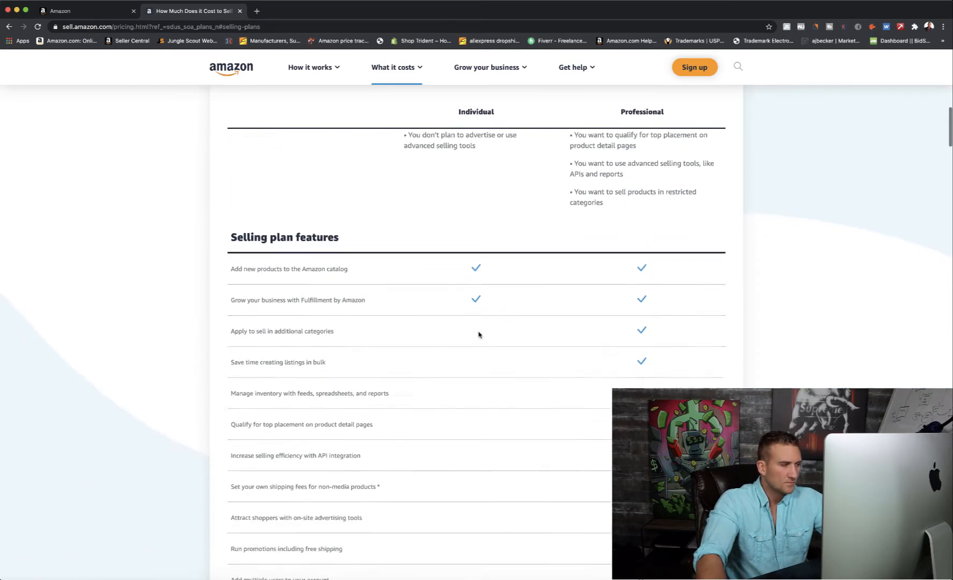
pyautogui.scroll(15, 564, 419)
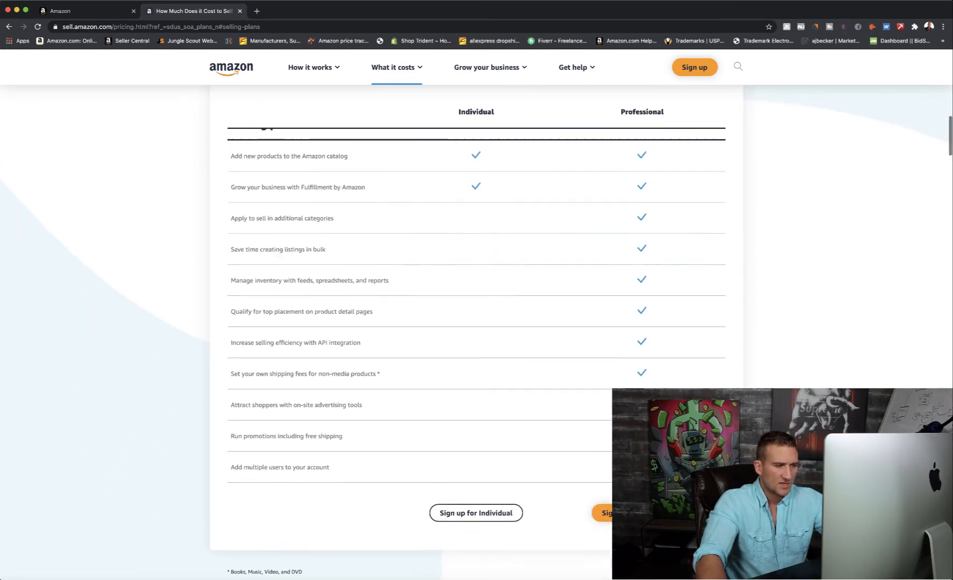
pyautogui.scroll(4, 401, 253)
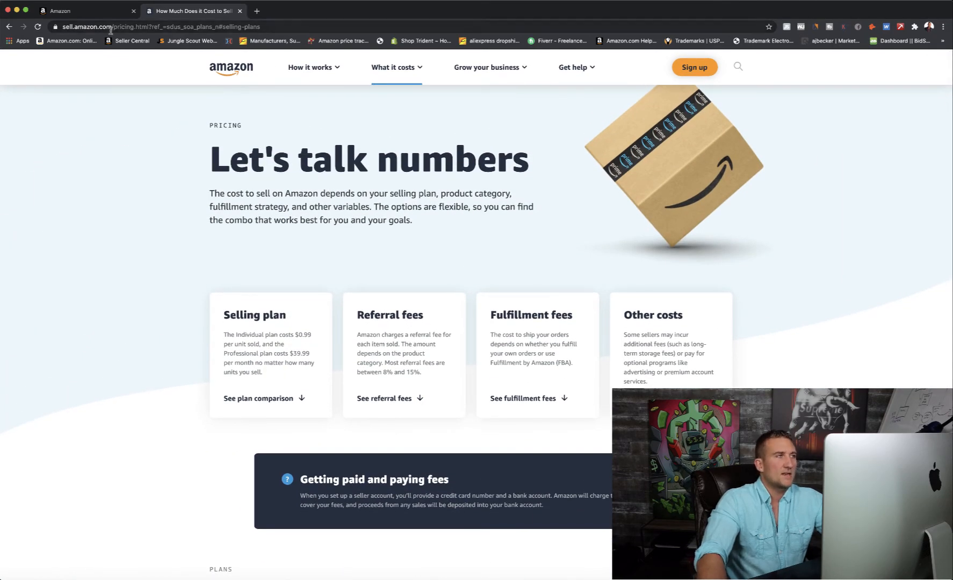
# Return to Seller Central and open the Add Products page of the catalog
pyautogui.click(84, 12)
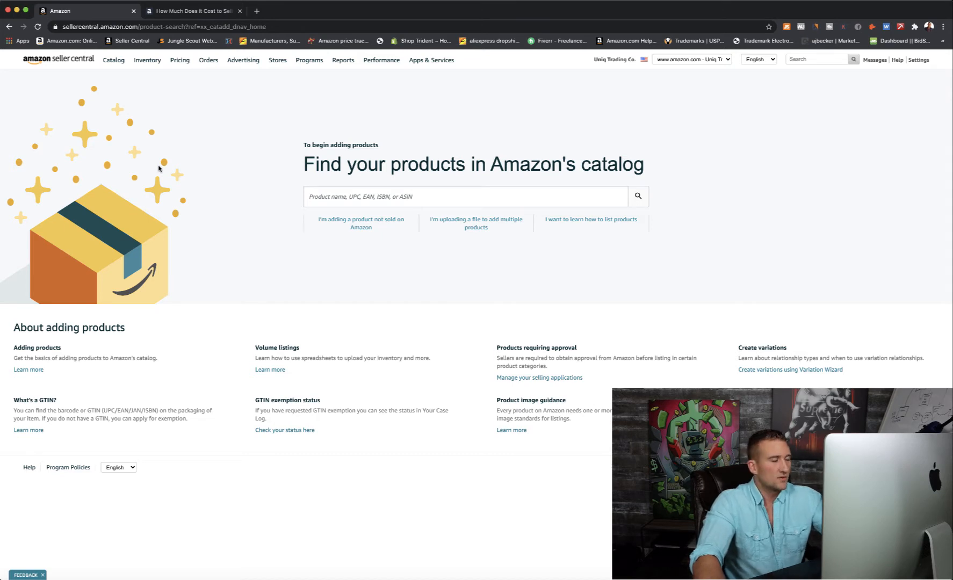
pyautogui.moveTo(127, 65)
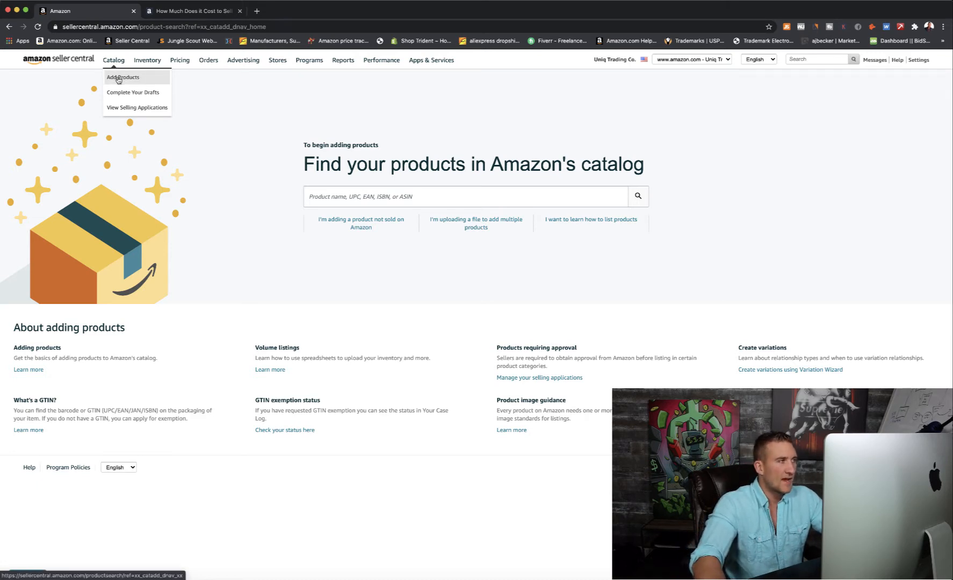
pyautogui.click(119, 78)
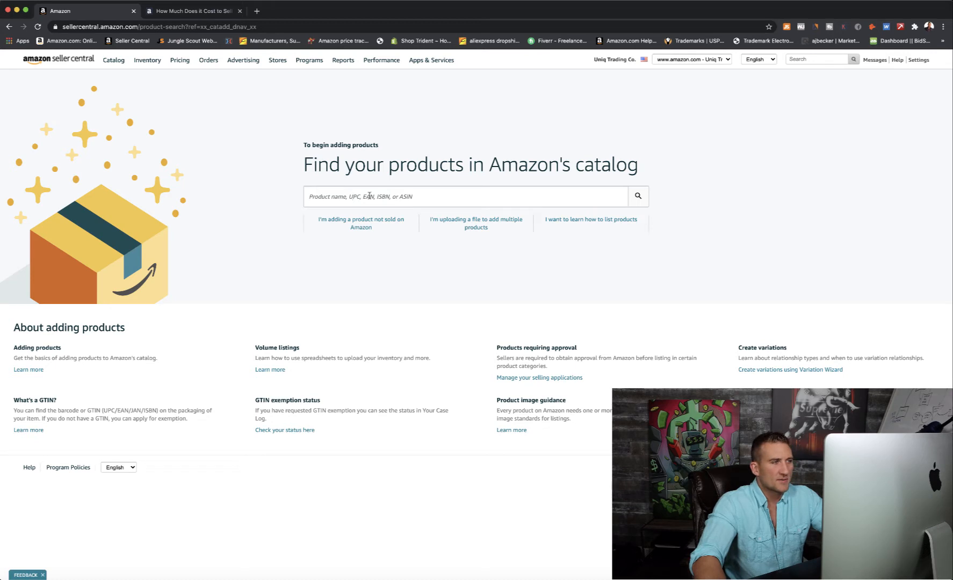
# Search Amazon's catalog for "red bull"
pyautogui.click(351, 197)
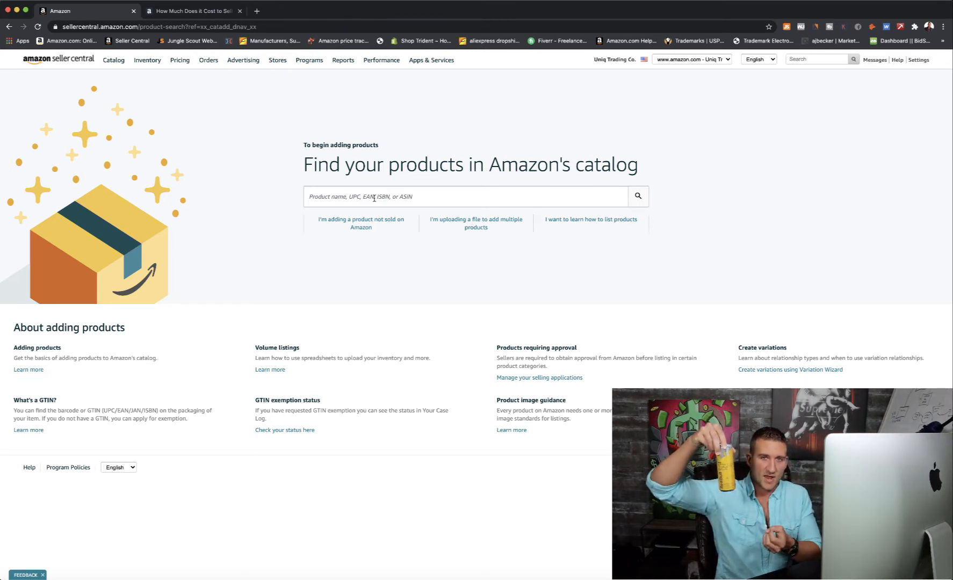
pyautogui.click(374, 199)
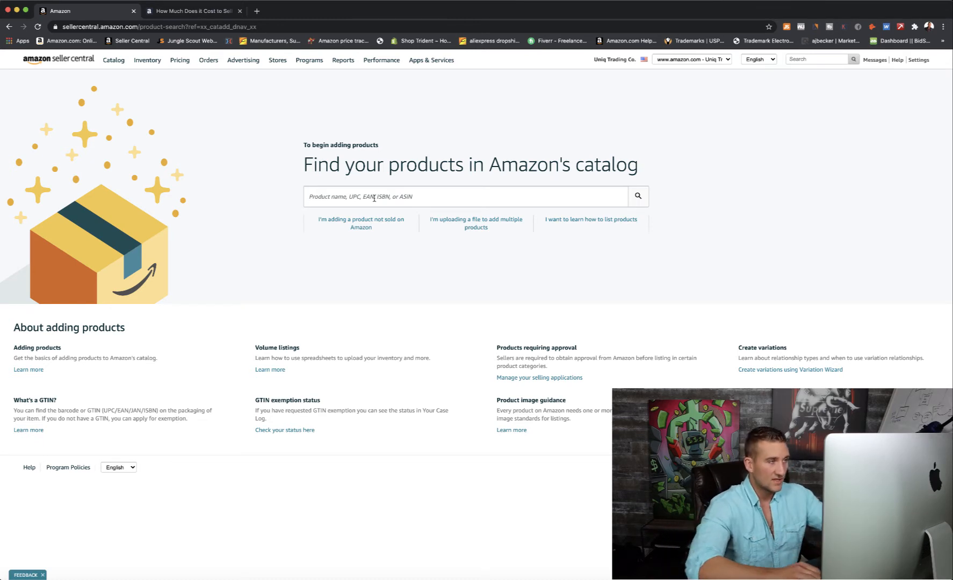
pyautogui.write('red bull')
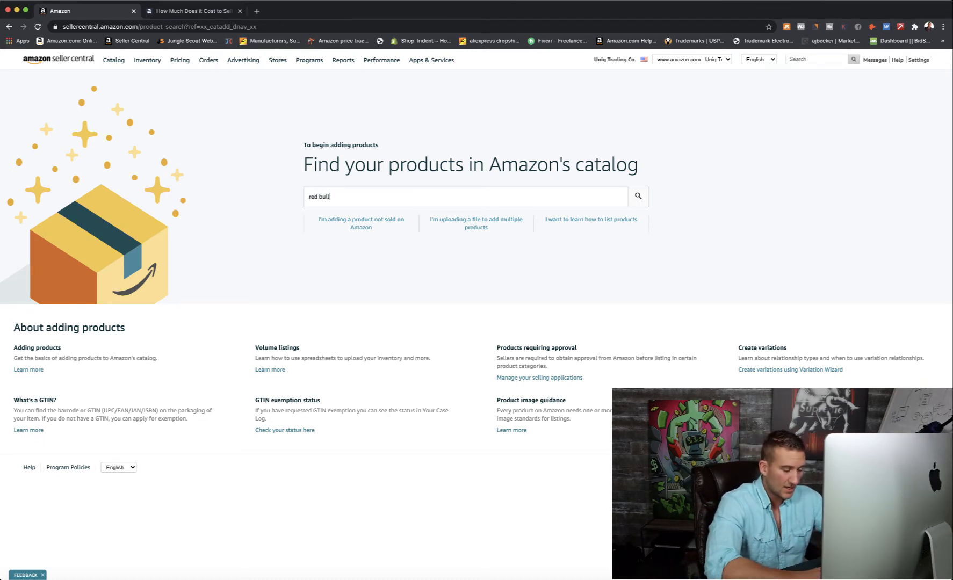
pyautogui.press('Return')
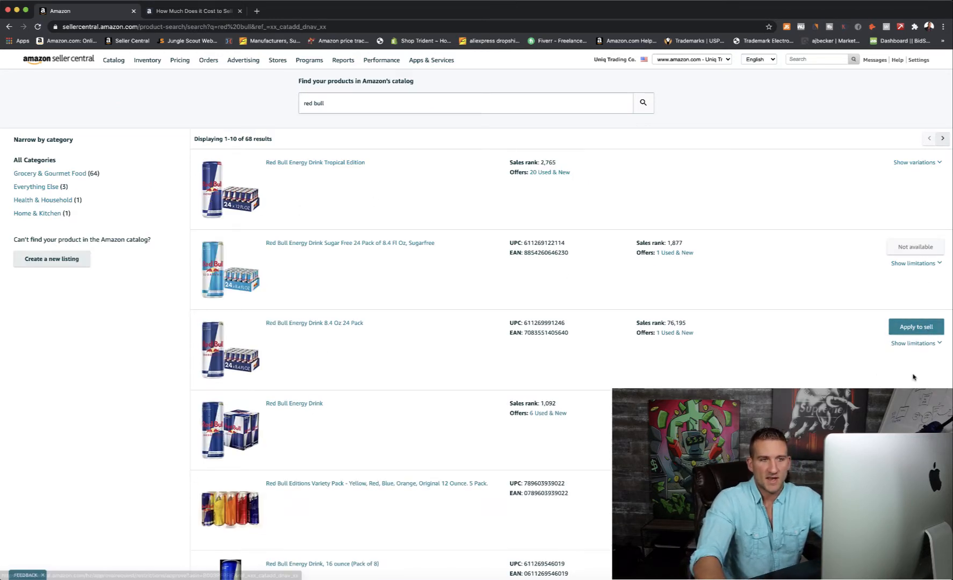
# Examine the Red Bull search results for each listing's availability and selling limitations
pyautogui.scroll(-1, 927, 324)
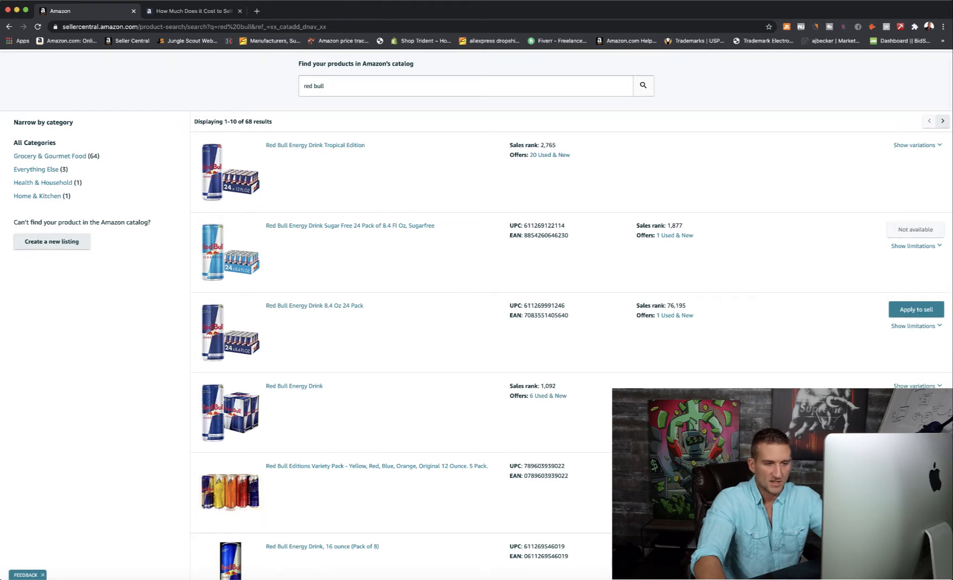
pyautogui.scroll(-1, 927, 325)
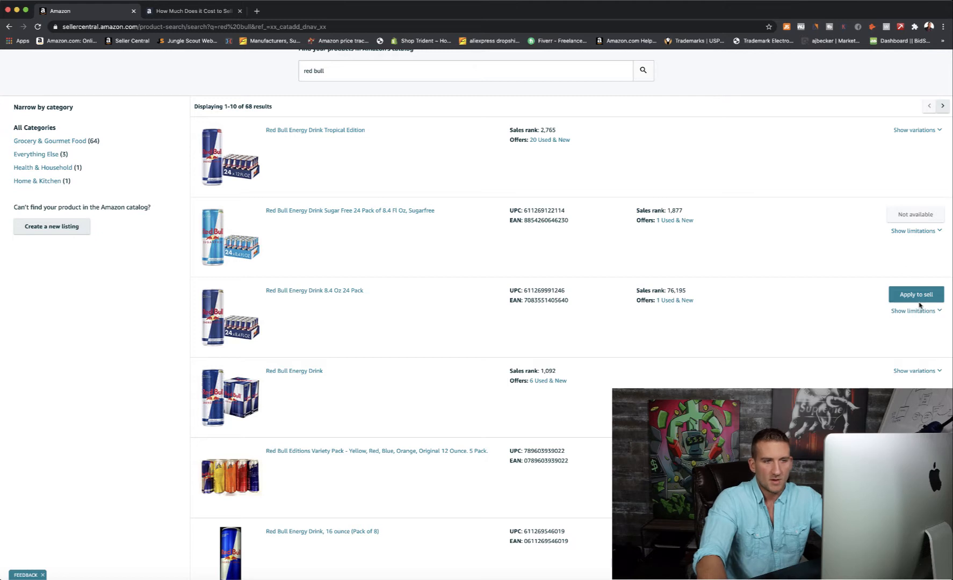
pyautogui.scroll(-3, 916, 318)
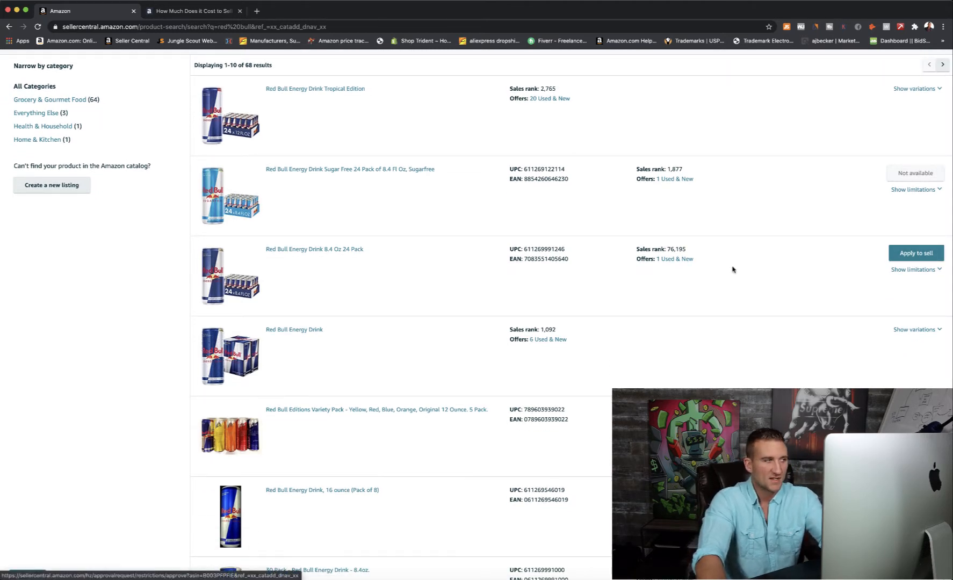
pyautogui.scroll(-2, 570, 315)
pyautogui.scroll(5, 570, 315)
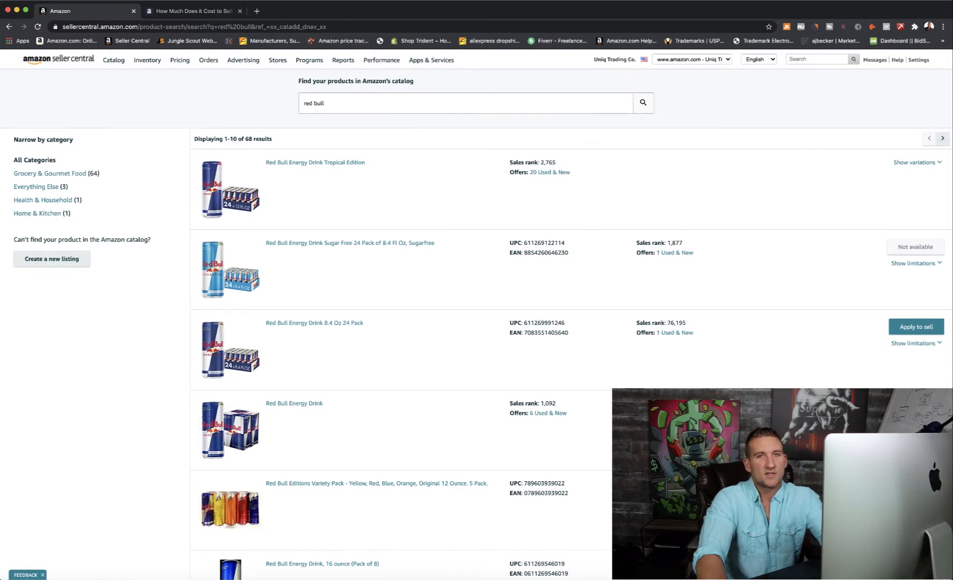
pyautogui.scroll(-1, 477, 315)
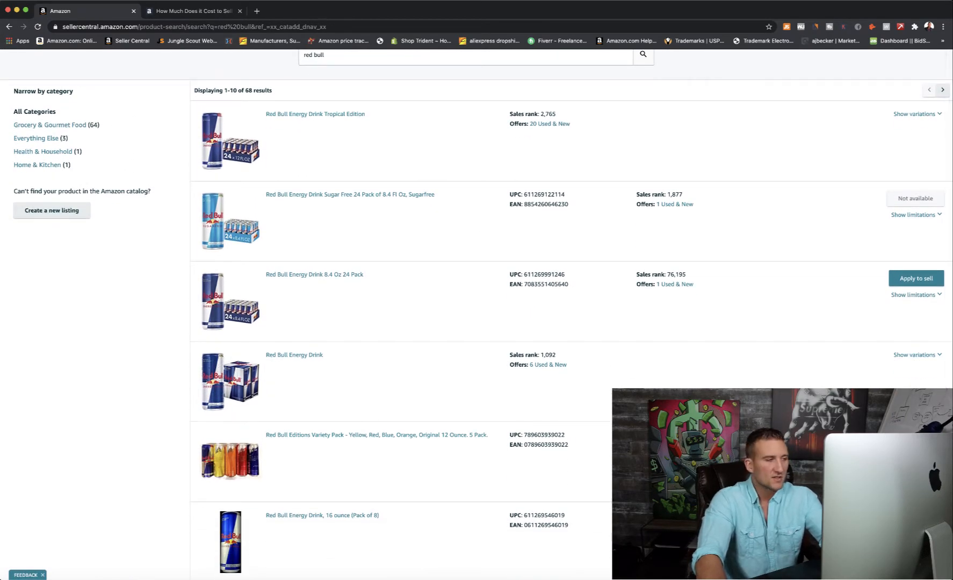
pyautogui.scroll(-1, 255, 308)
pyautogui.scroll(2, 255, 308)
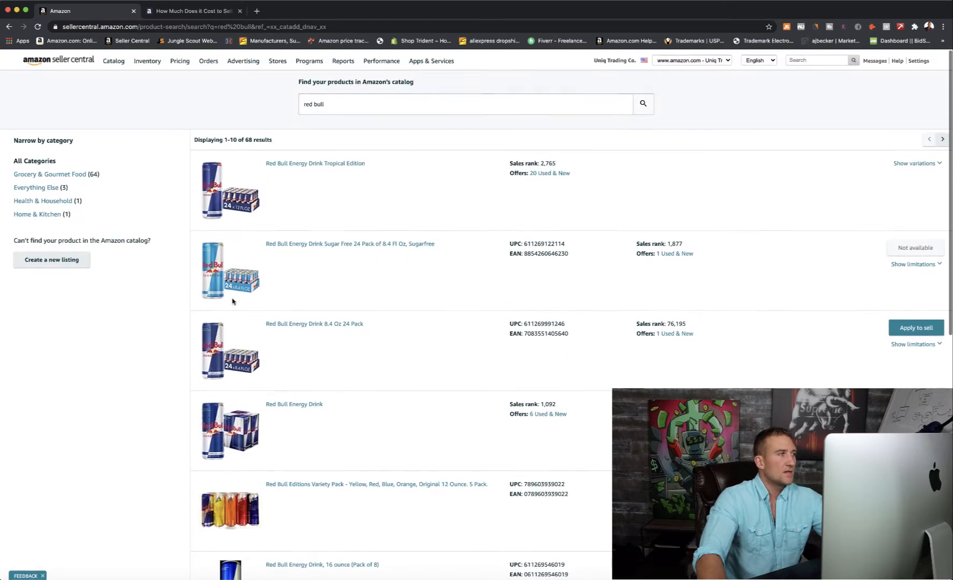
# Start a listing for a product not sold on Amazon and open the Sports & Outdoors category
pyautogui.click(8, 27)
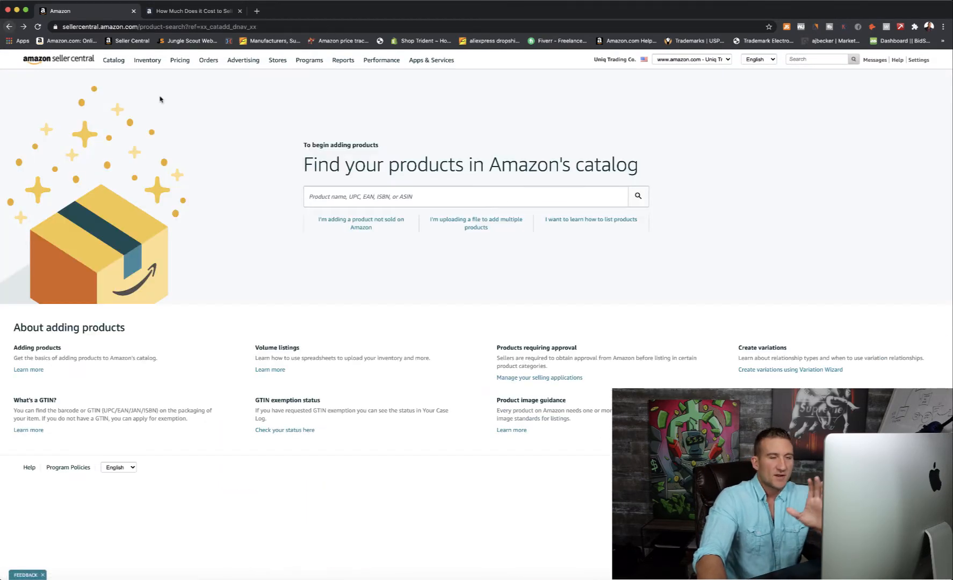
pyautogui.click(367, 226)
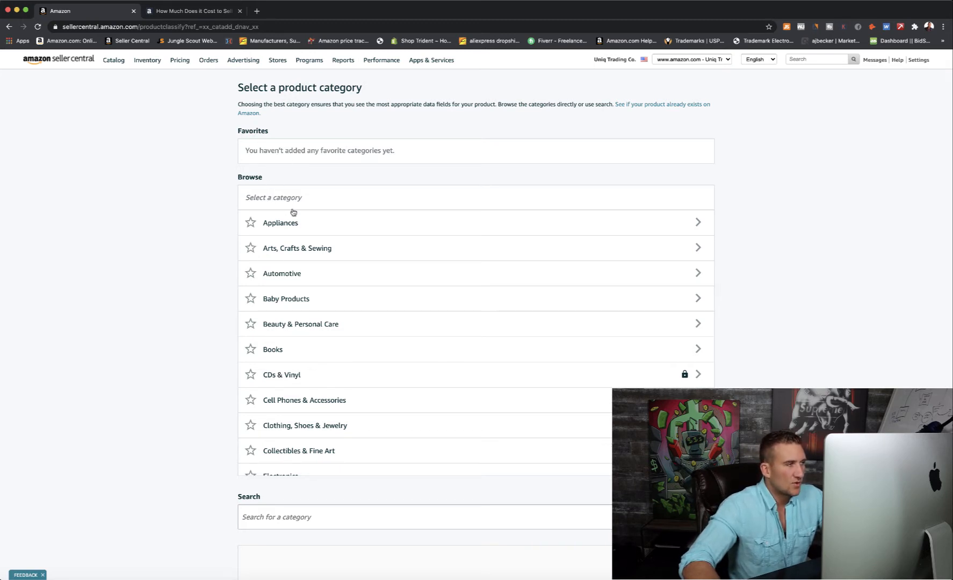
pyautogui.scroll(-5, 325, 428)
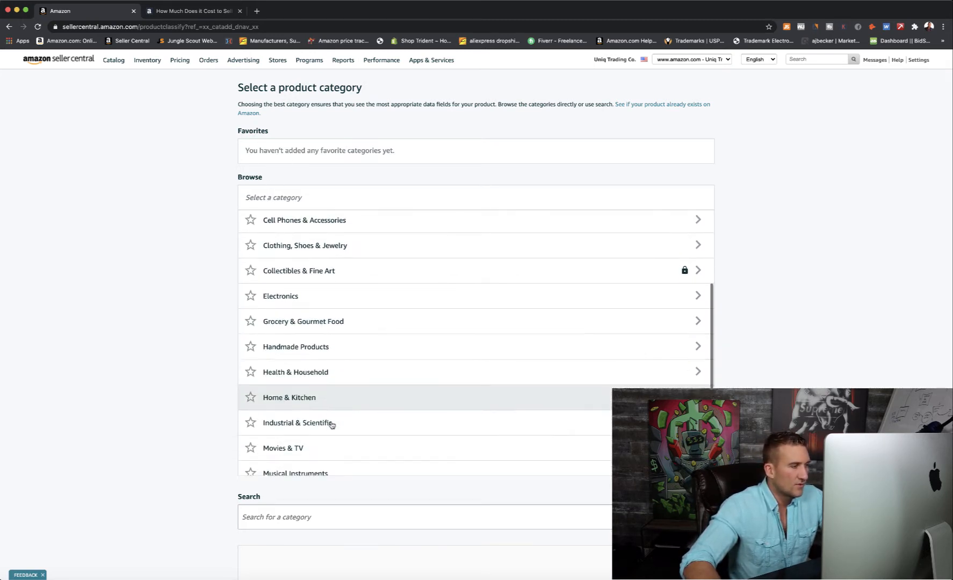
pyautogui.scroll(-1, 328, 418)
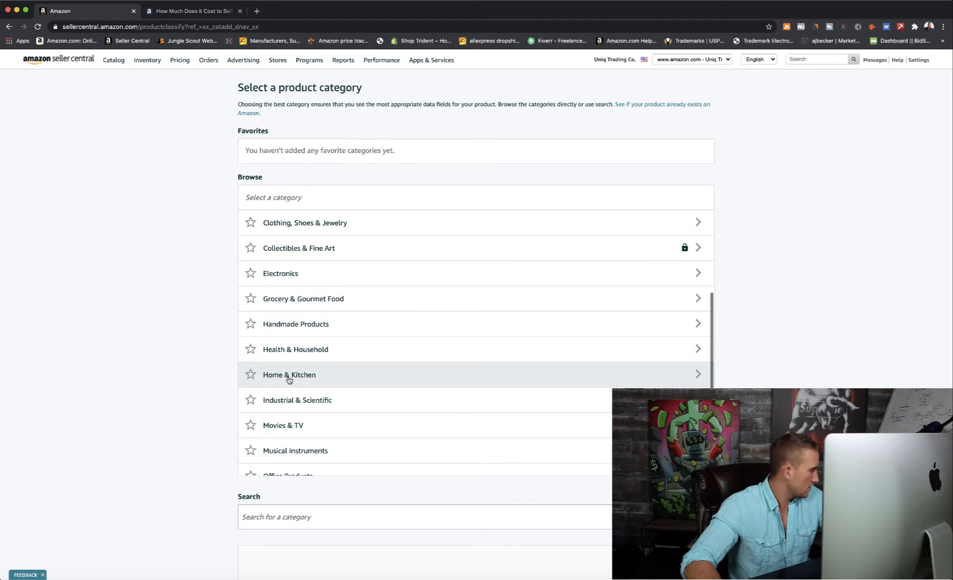
pyautogui.scroll(-8, 290, 379)
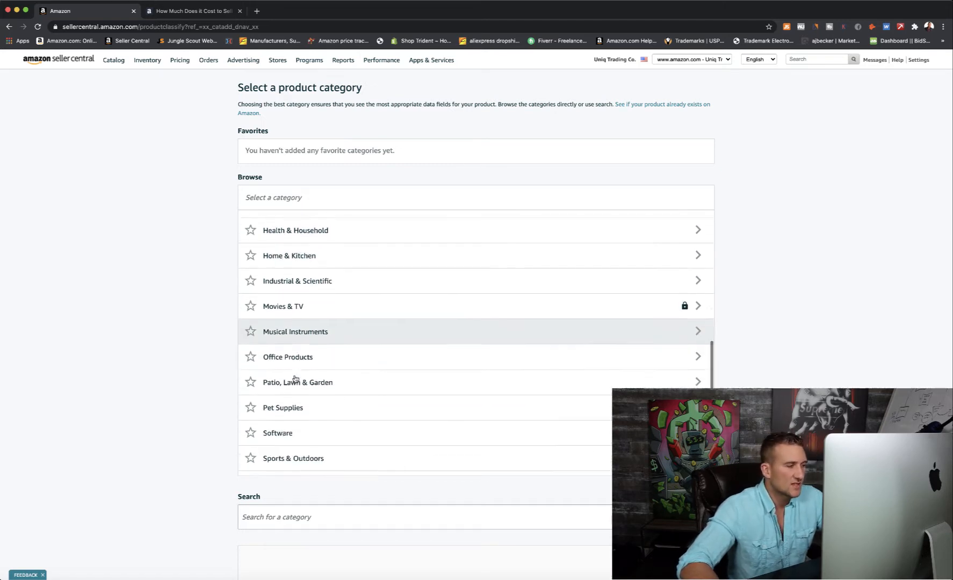
pyautogui.click(300, 376)
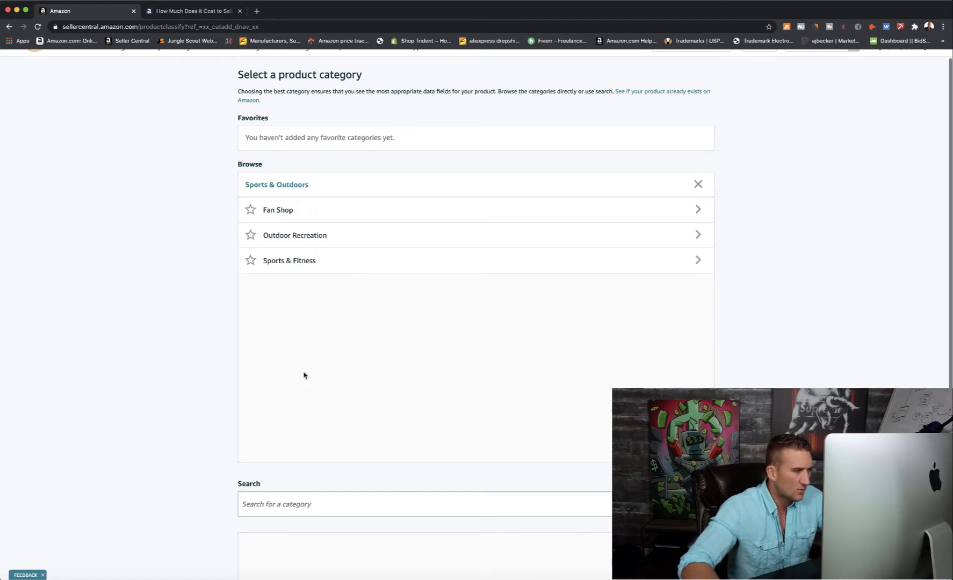
# Open the Exercise & Fitness subcategory within Sports & Fitness
pyautogui.click(315, 268)
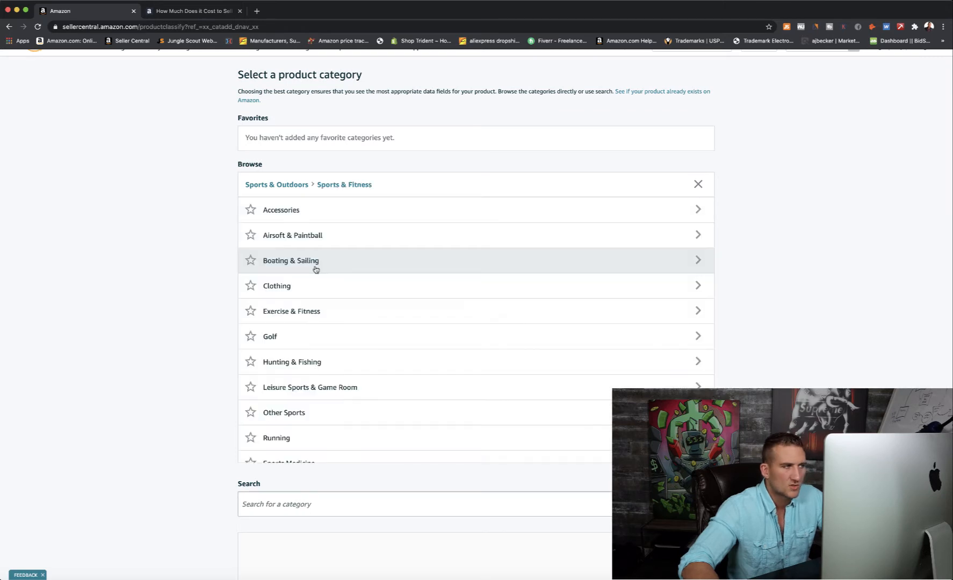
pyautogui.scroll(-1, 320, 305)
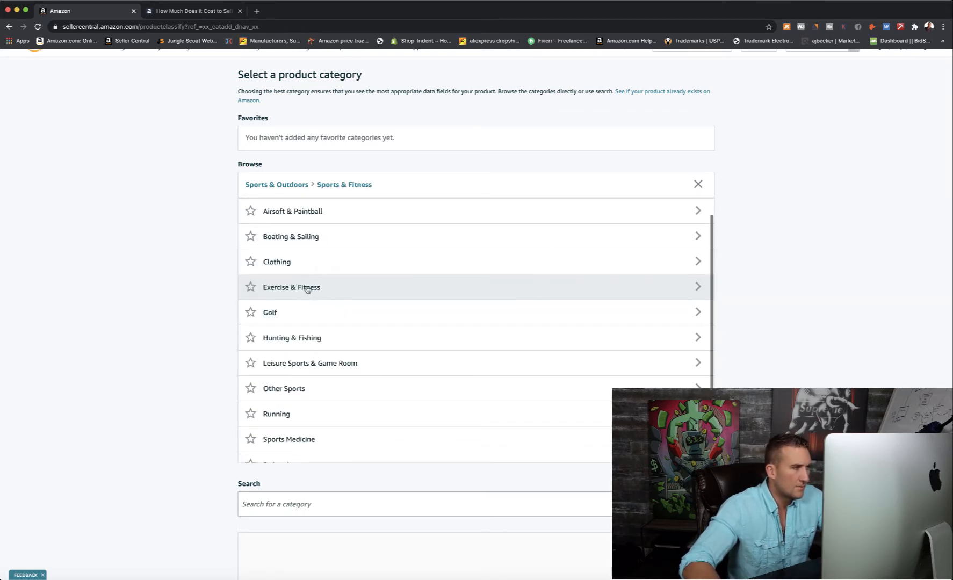
pyautogui.click(307, 288)
# Browse the Exercise & Fitness subcategories to Yoga and select Blocks as the product's category
pyautogui.scroll(-1, 308, 290)
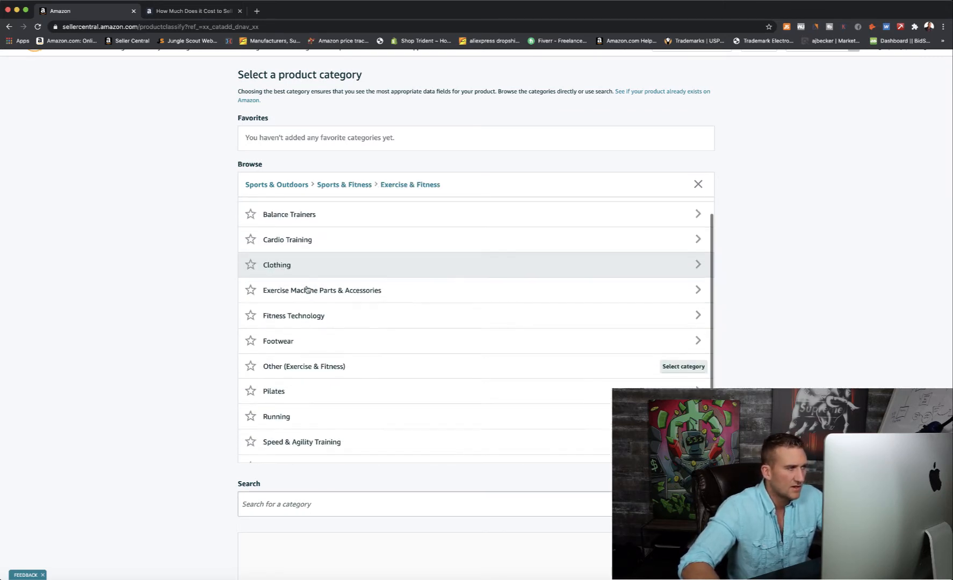
pyautogui.scroll(-2, 337, 310)
pyautogui.scroll(-1, 338, 310)
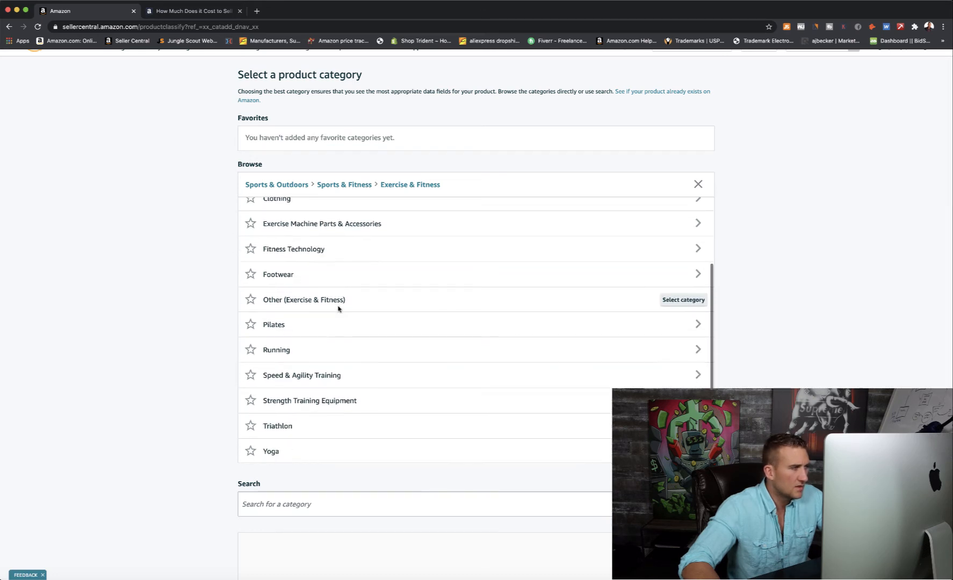
pyautogui.scroll(4, 339, 309)
pyautogui.scroll(-3, 338, 309)
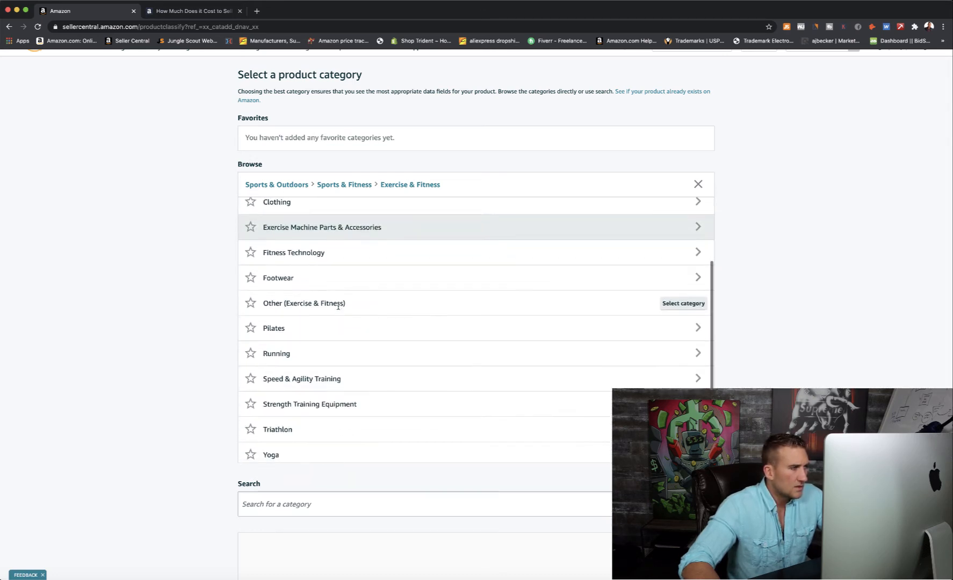
pyautogui.scroll(1, 338, 307)
pyautogui.scroll(-1, 324, 412)
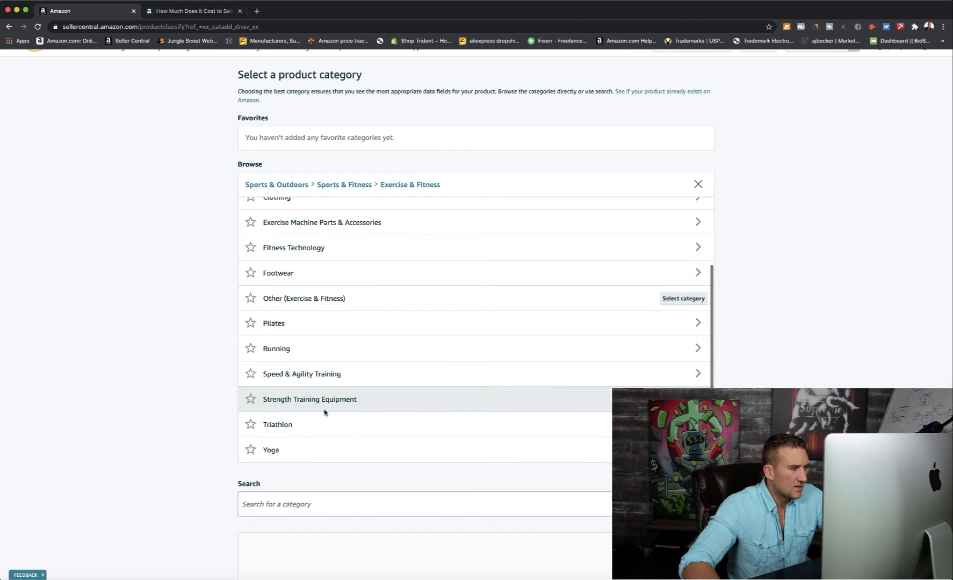
pyautogui.click(325, 449)
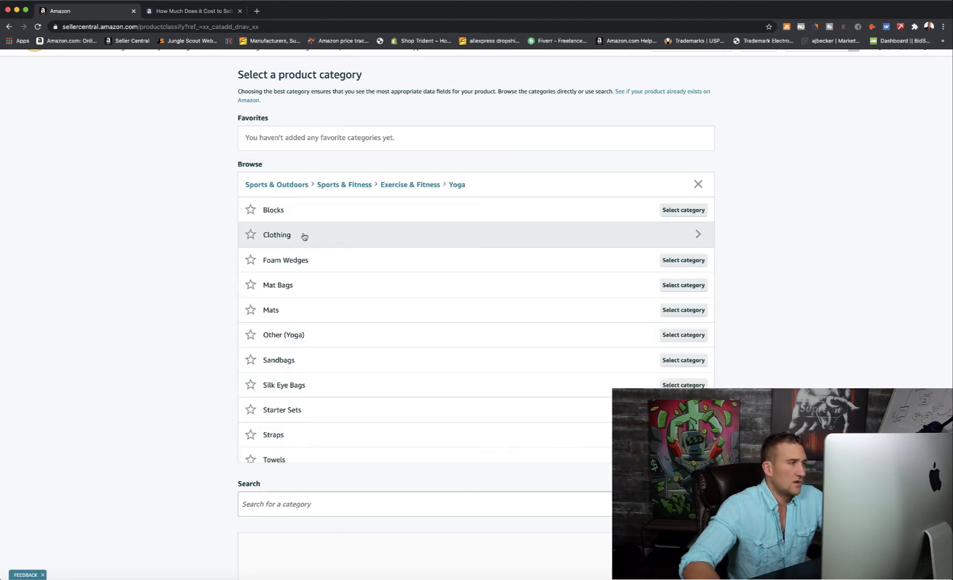
pyautogui.scroll(-1, 537, 224)
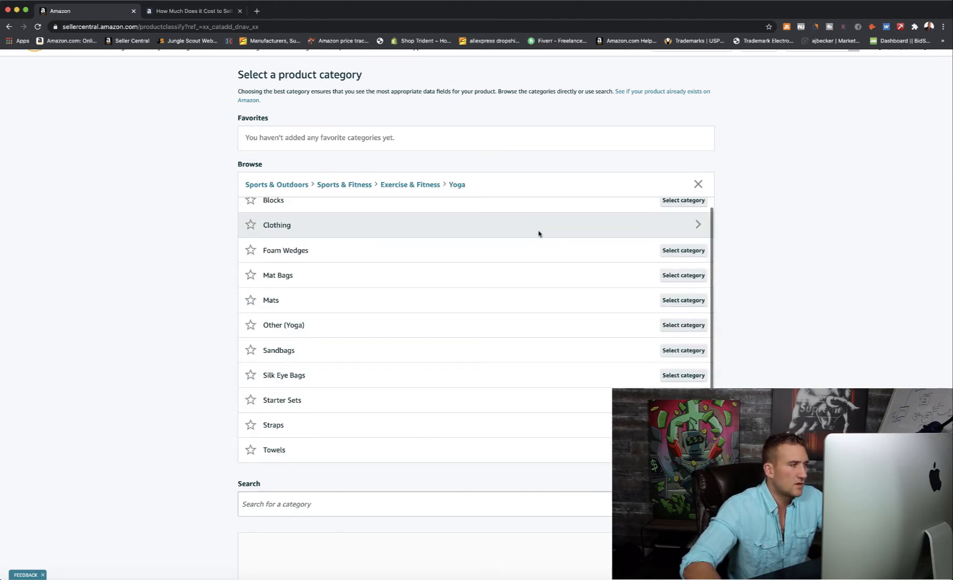
pyautogui.scroll(1, 548, 250)
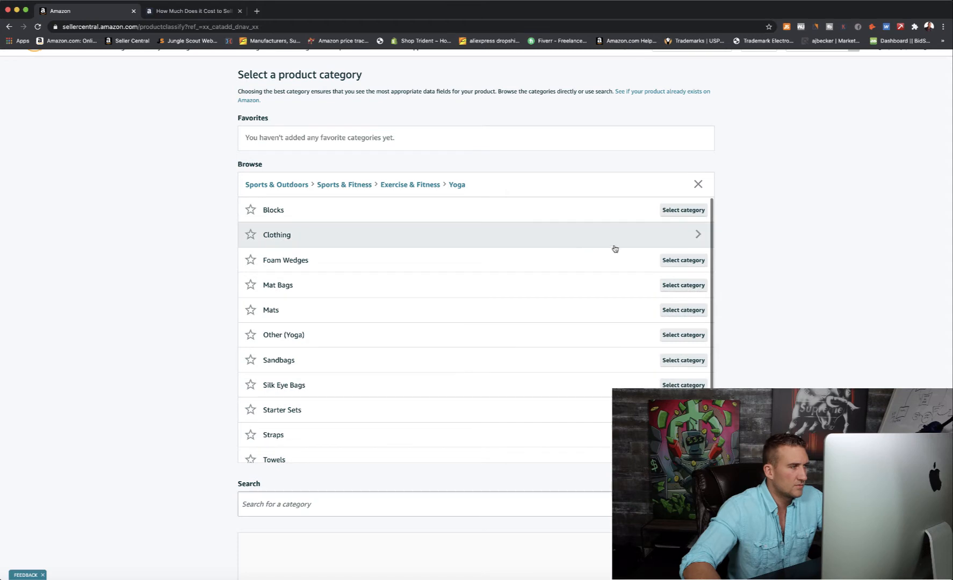
pyautogui.click(682, 213)
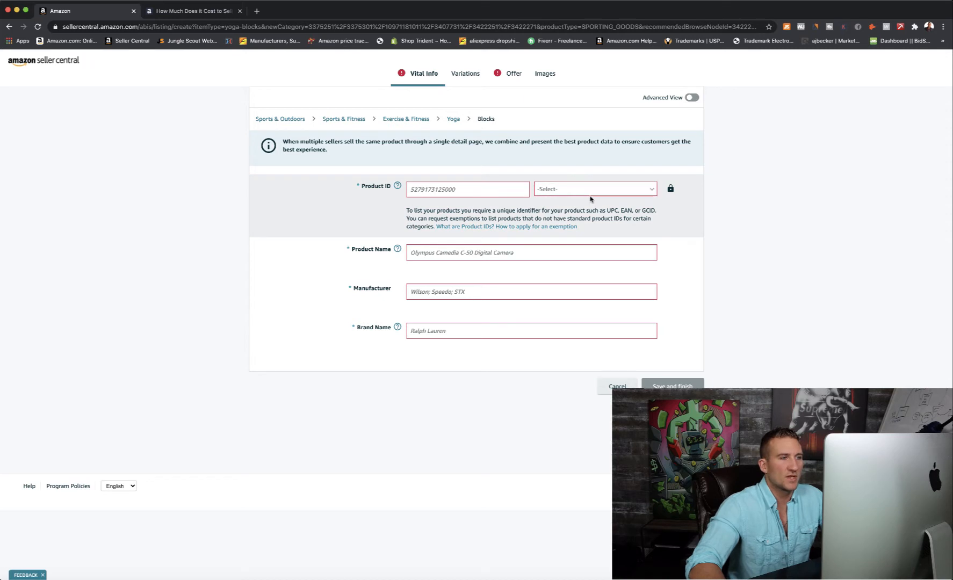
# Set the Product ID type of the new listing to UPC
pyautogui.moveTo(397, 185)
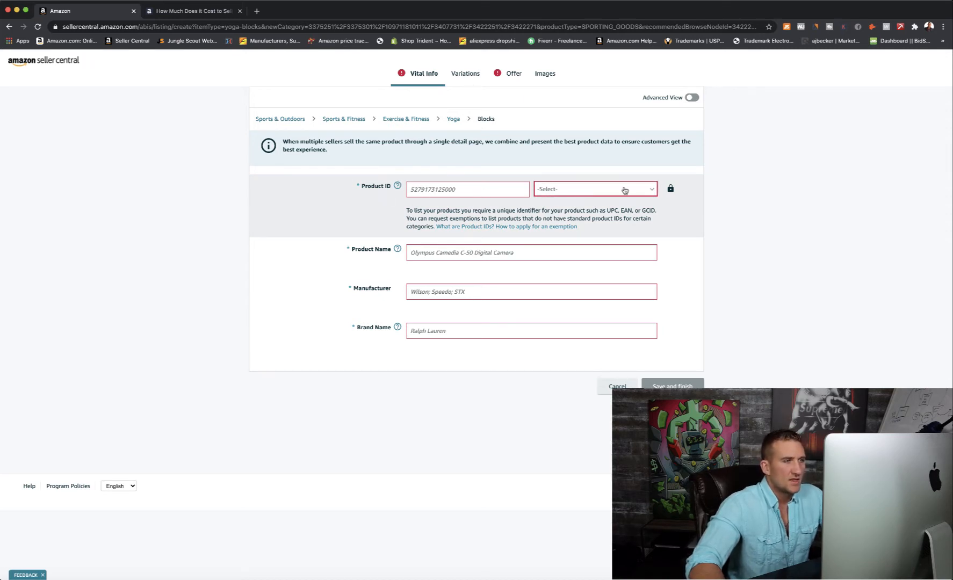
pyautogui.click(652, 191)
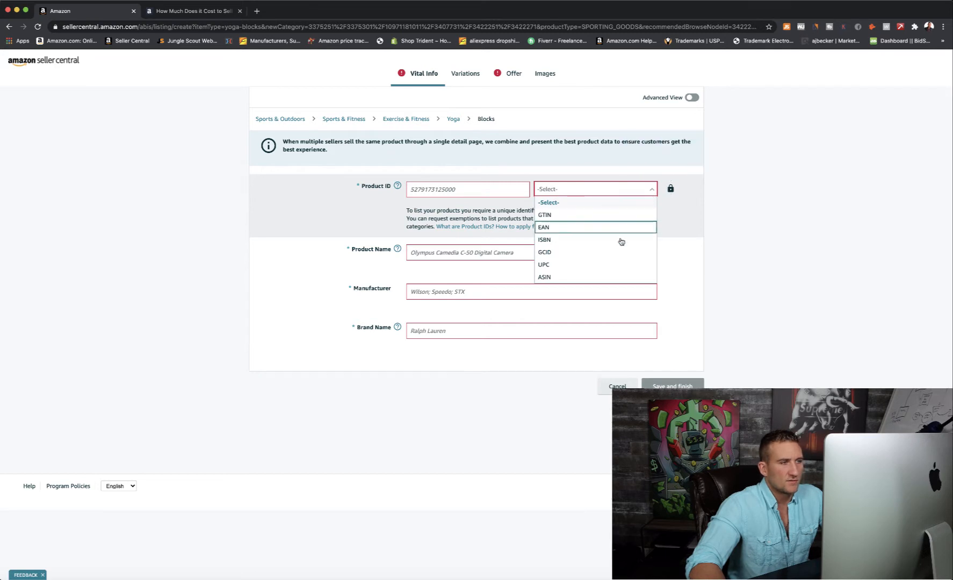
pyautogui.click(672, 228)
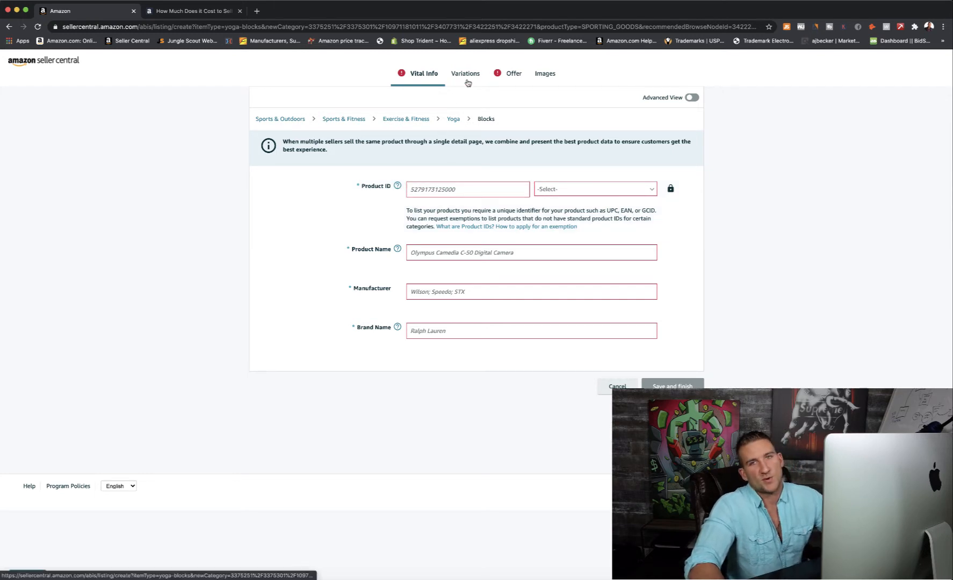
pyautogui.click(591, 191)
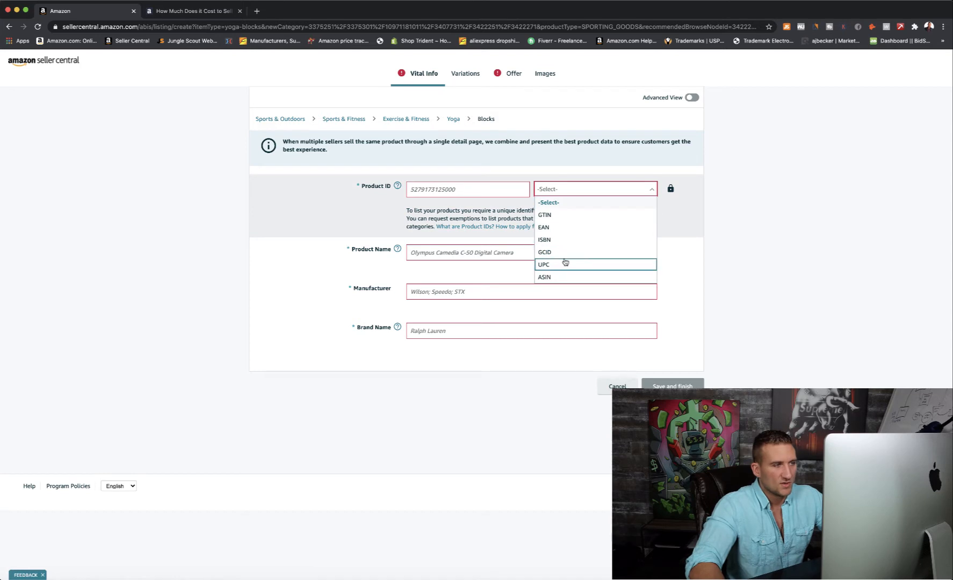
pyautogui.click(565, 263)
pyautogui.click(490, 189)
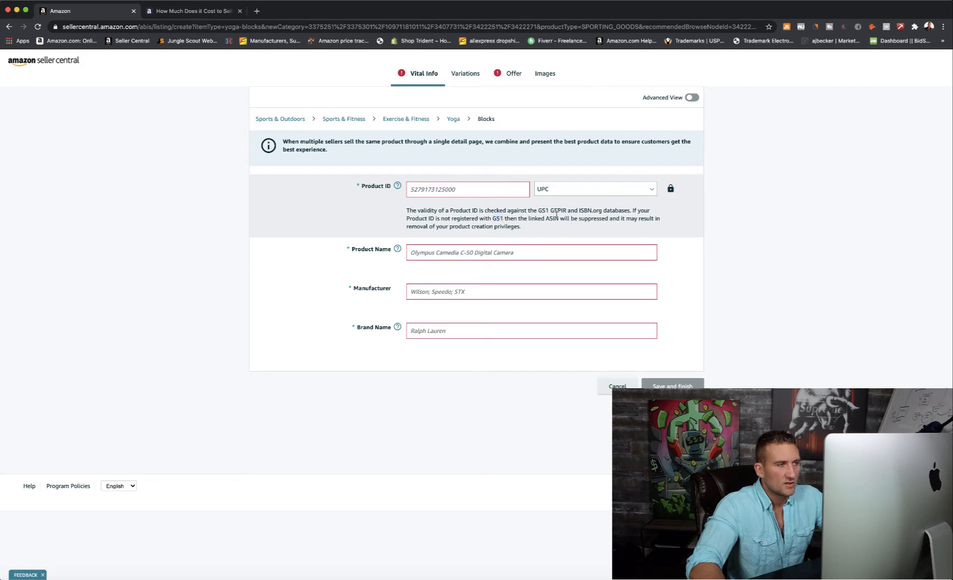
# Search Google for "gs1 barcodes" in a new browser tab and open the GS1 Barcodes standards page
pyautogui.click(257, 11)
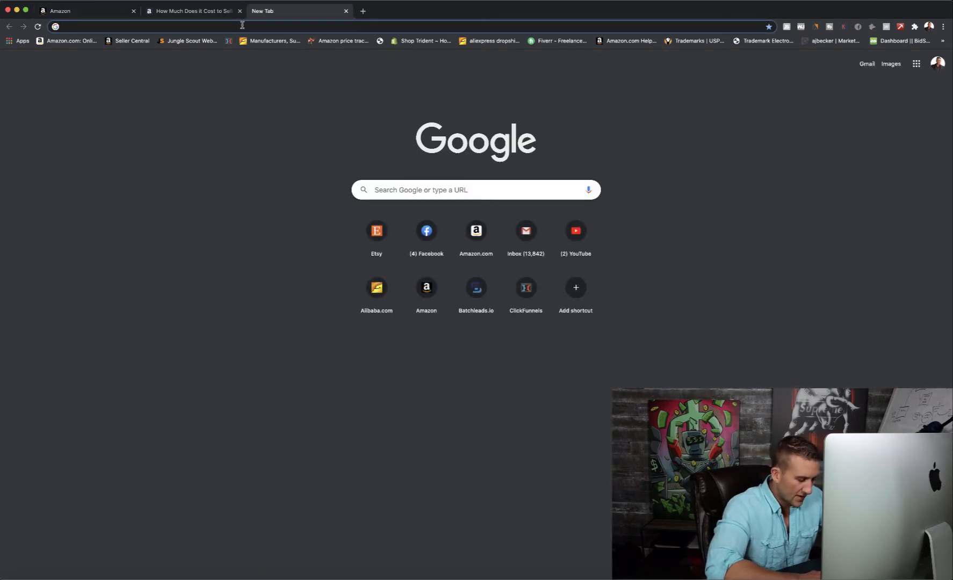
pyautogui.write('gs1')
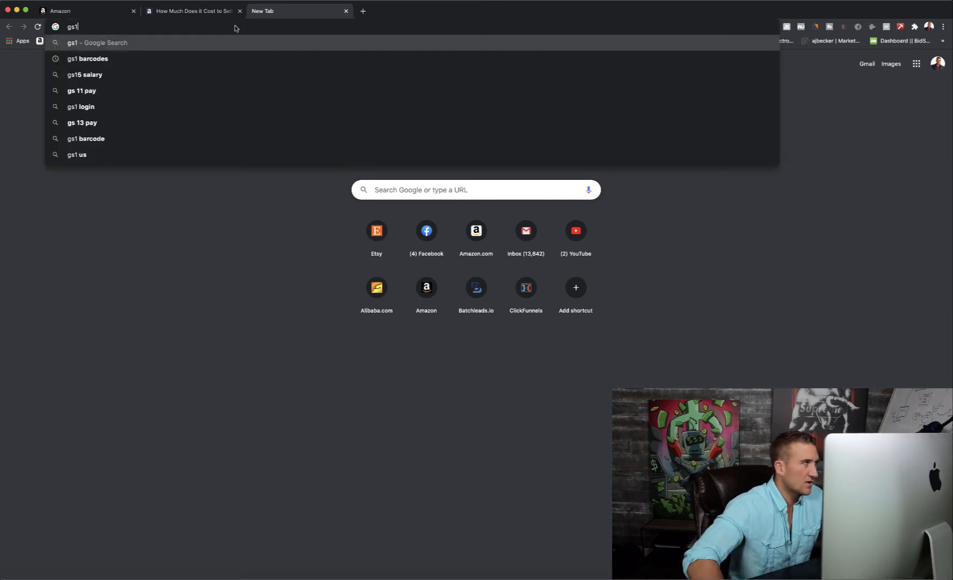
pyautogui.click(178, 59)
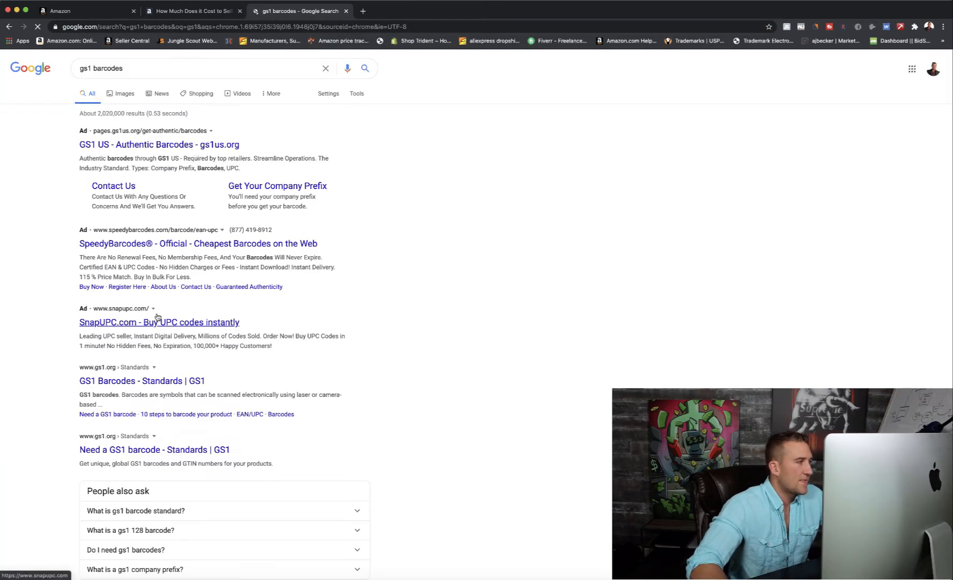
pyautogui.scroll(-1, 161, 333)
pyautogui.click(109, 355)
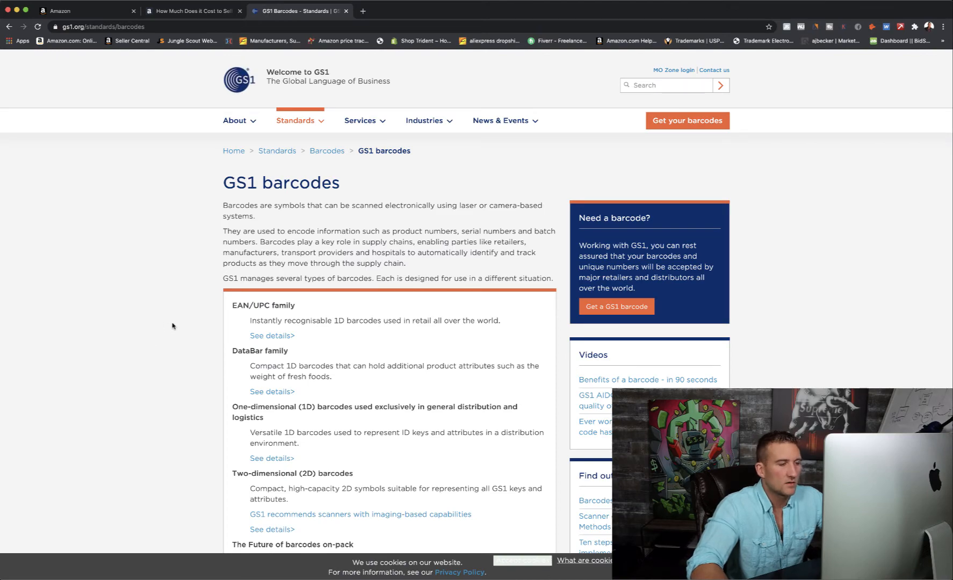
# Review the GS1 barcode families and examine the barcode types in the EAN/UPC family's details
pyautogui.scroll(-3, 172, 326)
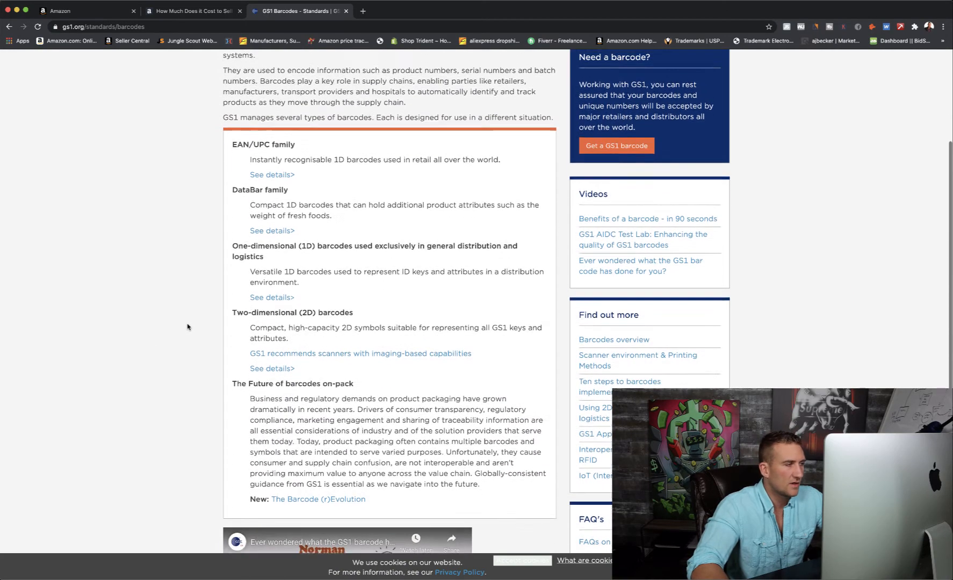
pyautogui.scroll(-2, 187, 326)
pyautogui.scroll(5, 188, 326)
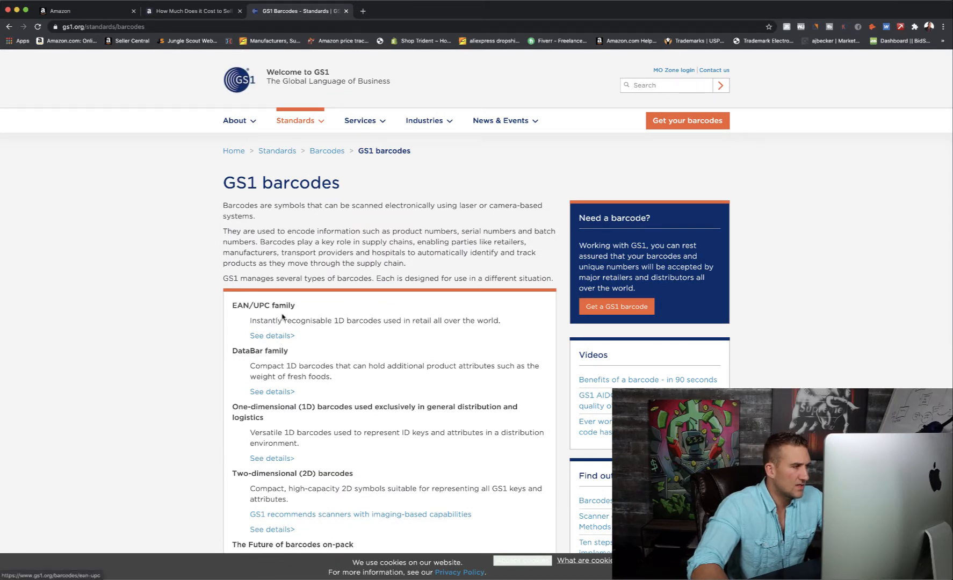
pyautogui.click(280, 336)
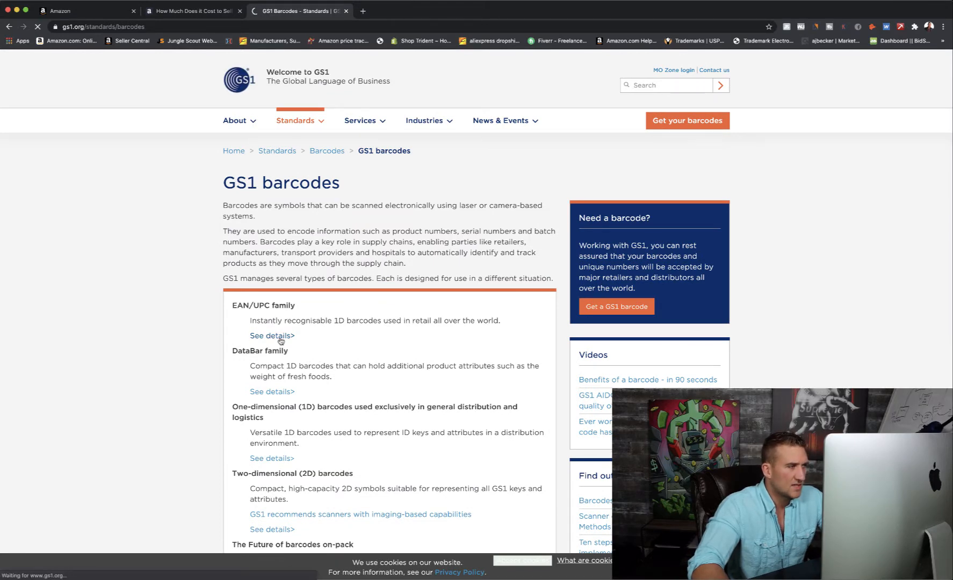
pyautogui.scroll(-1, 359, 311)
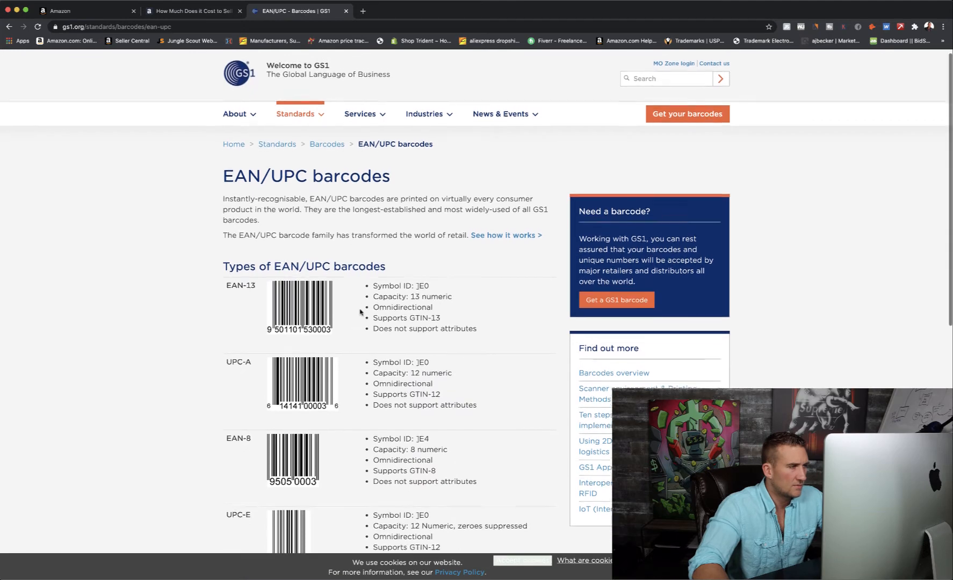
pyautogui.scroll(-1, 360, 311)
pyautogui.scroll(-2, 451, 322)
pyautogui.scroll(2, 453, 311)
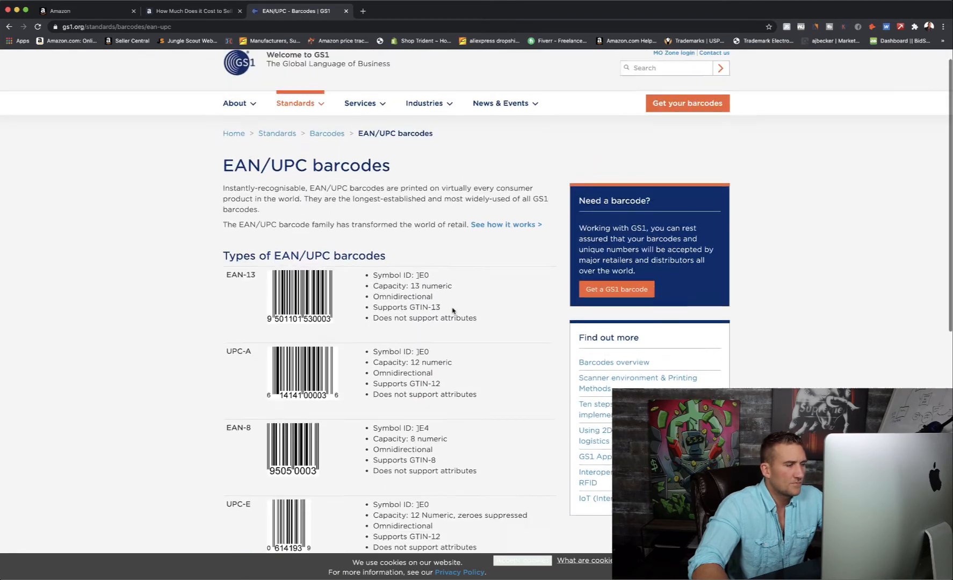
pyautogui.scroll(1, 452, 310)
# Go to the barcode ordering section of the GS1 site and open the GS1 US page for getting U.P.C. barcodes
pyautogui.click(694, 127)
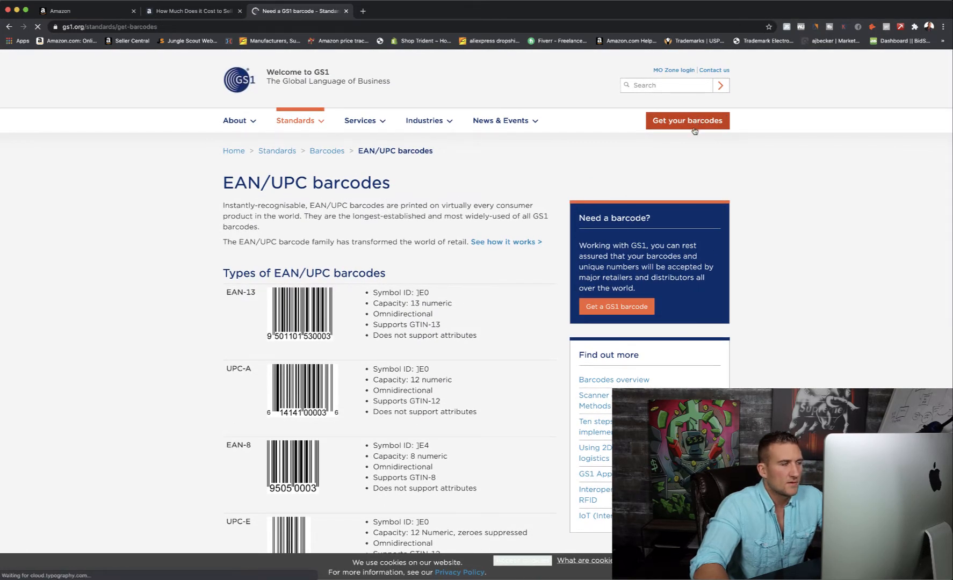
pyautogui.scroll(-4, 582, 261)
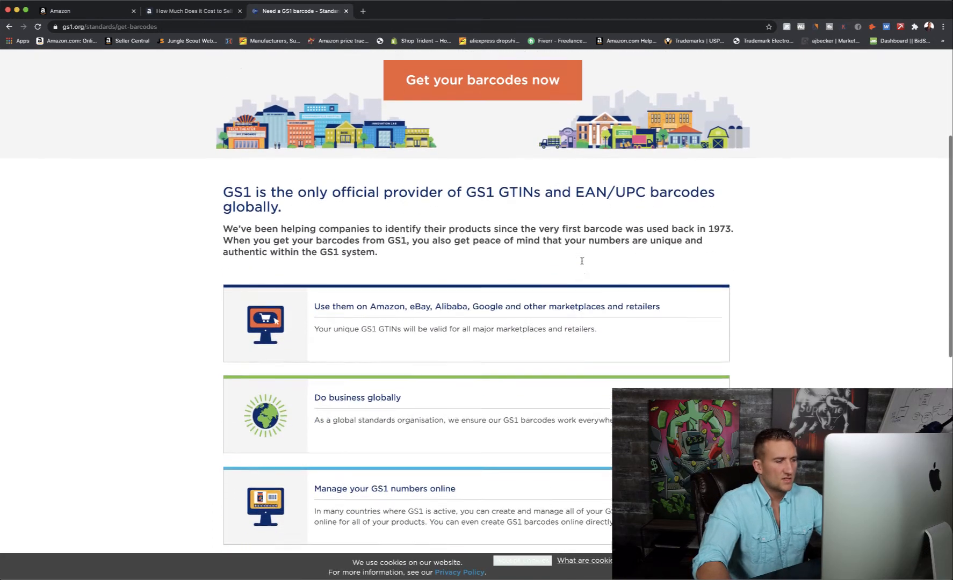
pyautogui.scroll(4, 581, 261)
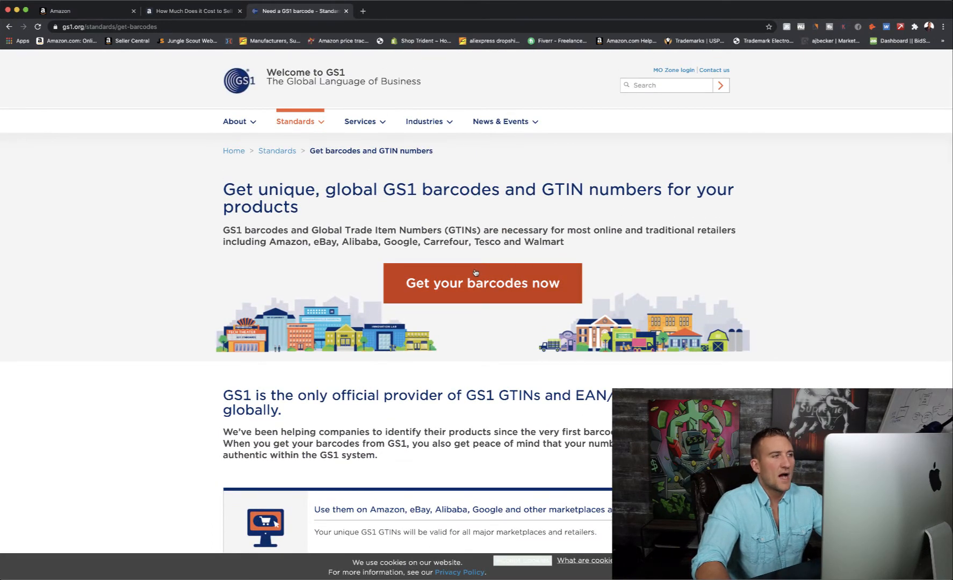
pyautogui.click(507, 286)
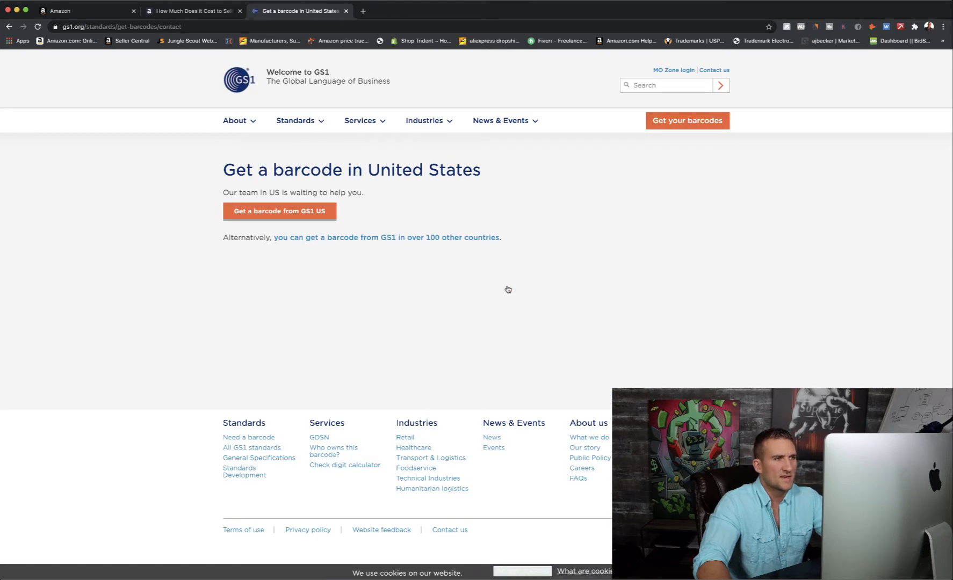
pyautogui.click(290, 212)
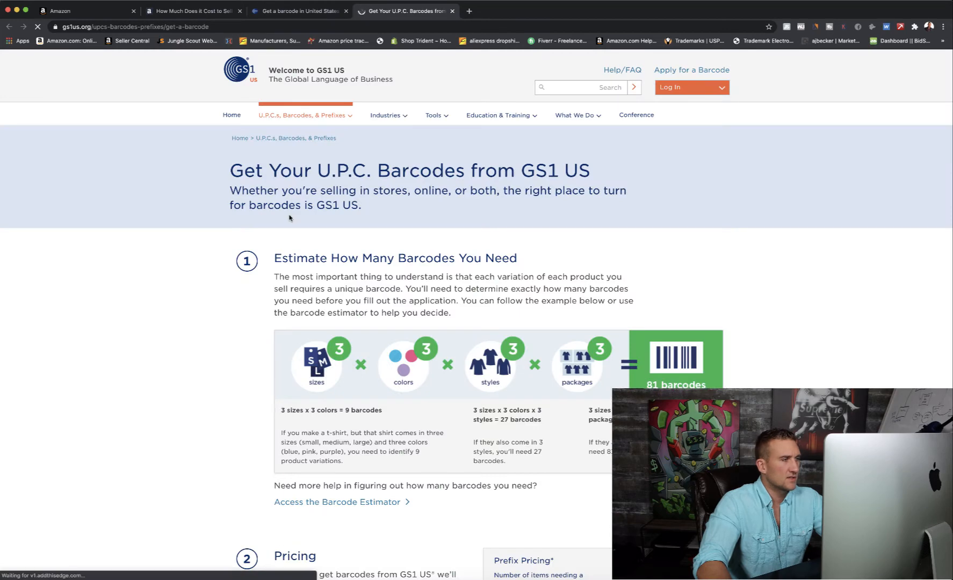
# Review the barcode quantity example and the prefix pricing table on the GS1 US page
pyautogui.scroll(-4, 550, 442)
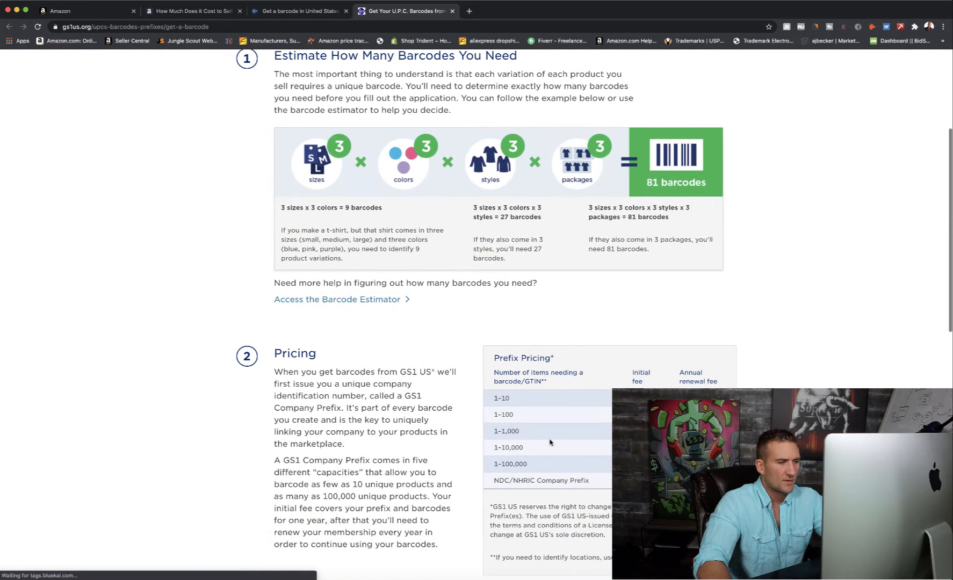
pyautogui.scroll(-1, 623, 397)
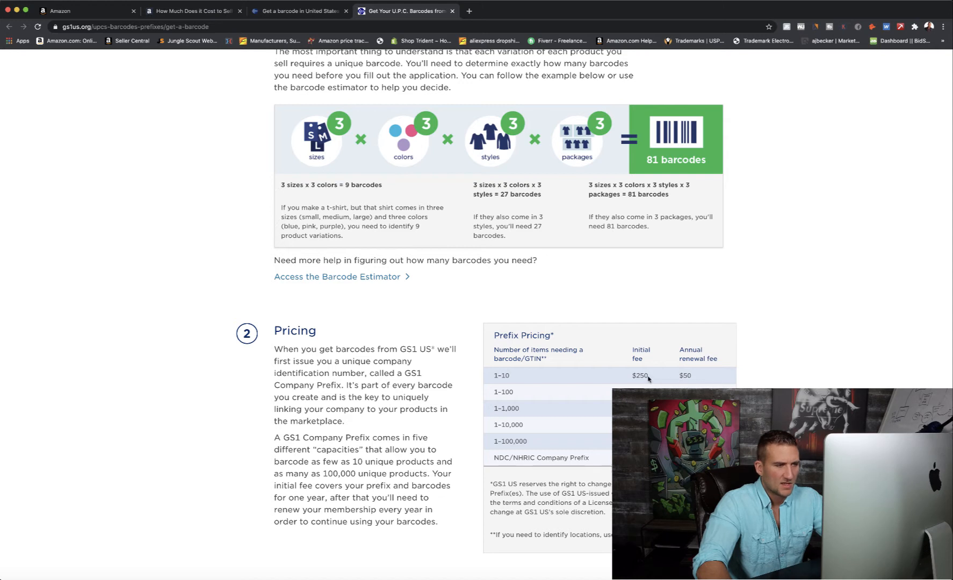
pyautogui.moveTo(648, 378); pyautogui.dragTo(632, 376)
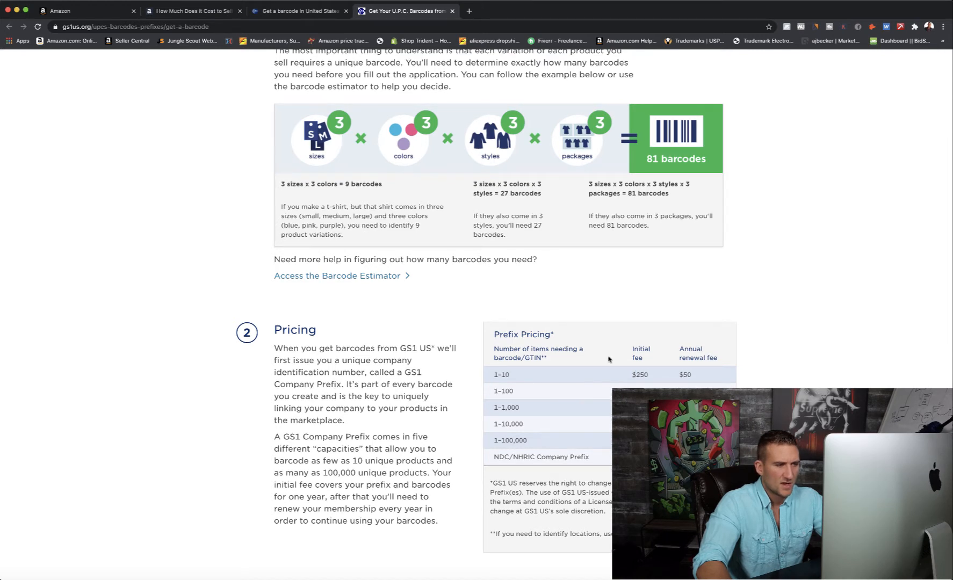
# Search Google for "barcodesmania" in a new browser tab, open the Barcodes Mania site and look over its barcode package prices
pyautogui.click(469, 11)
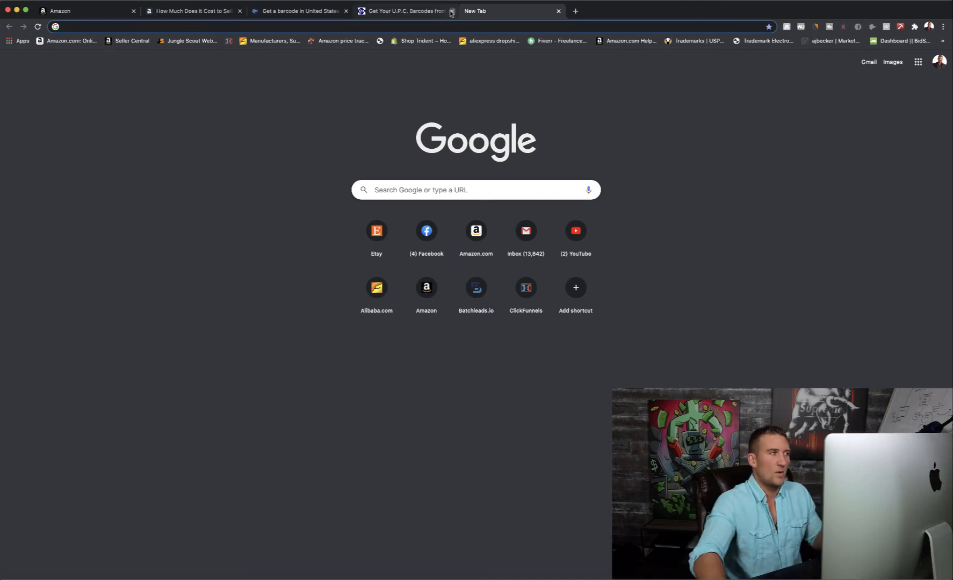
pyautogui.click(445, 22)
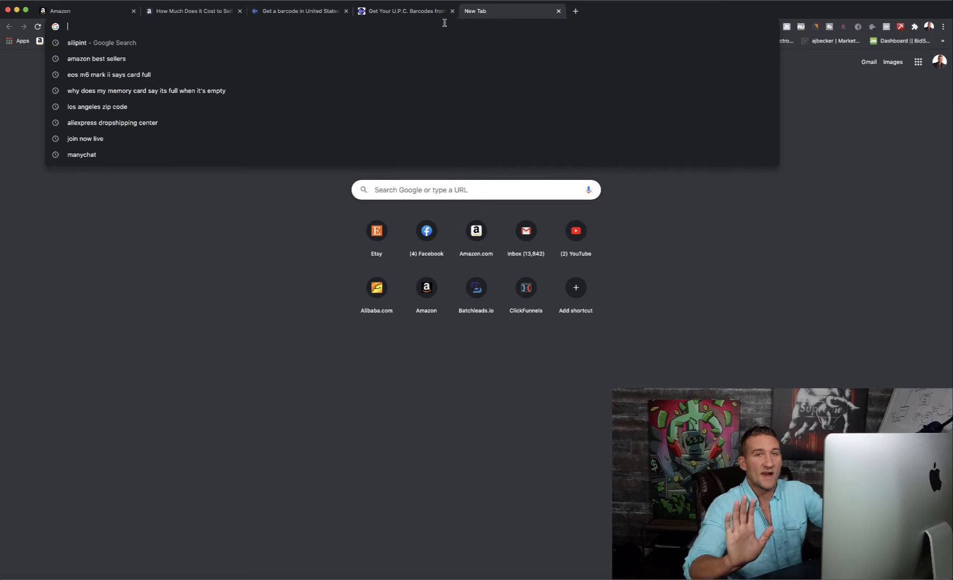
pyautogui.click(797, 179)
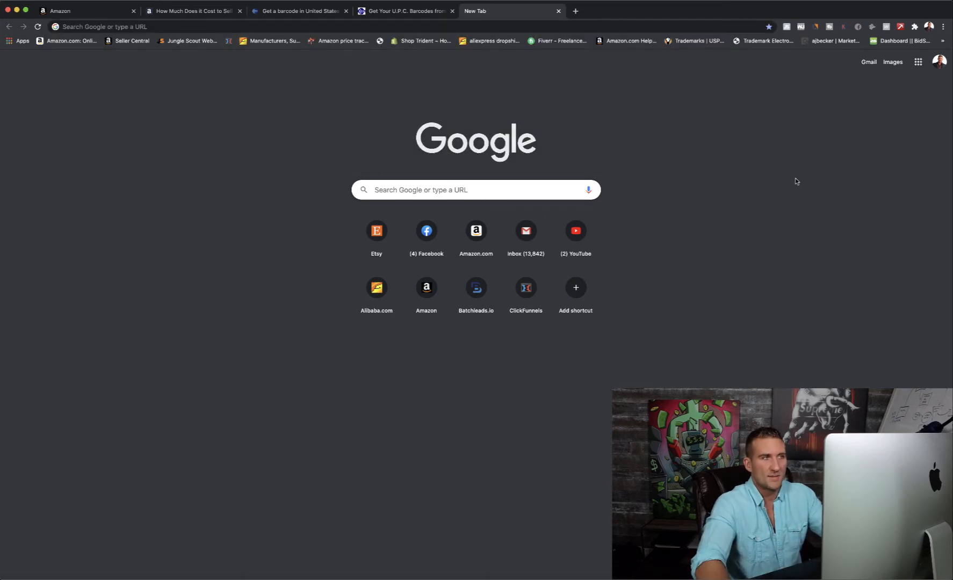
pyautogui.click(337, 26)
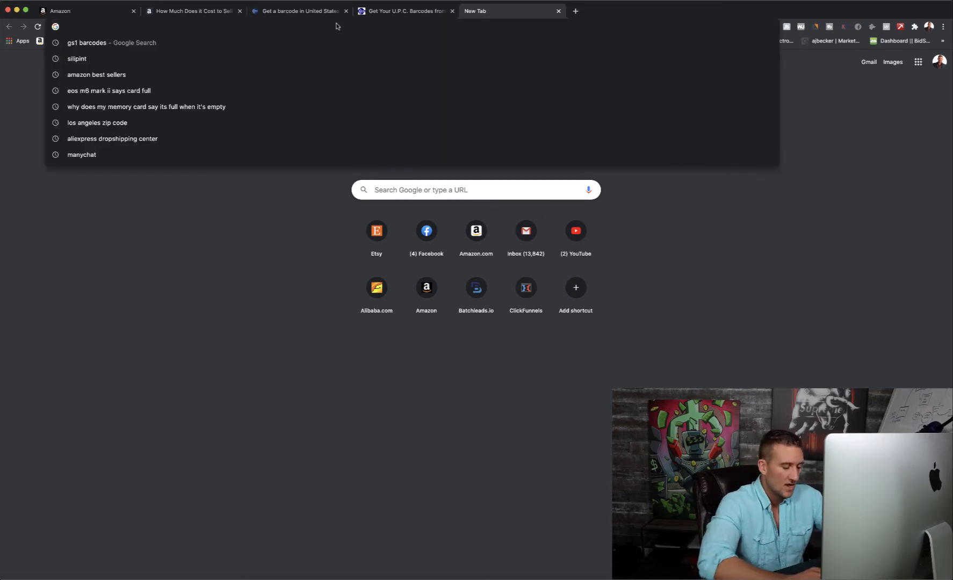
pyautogui.write('barcodes')
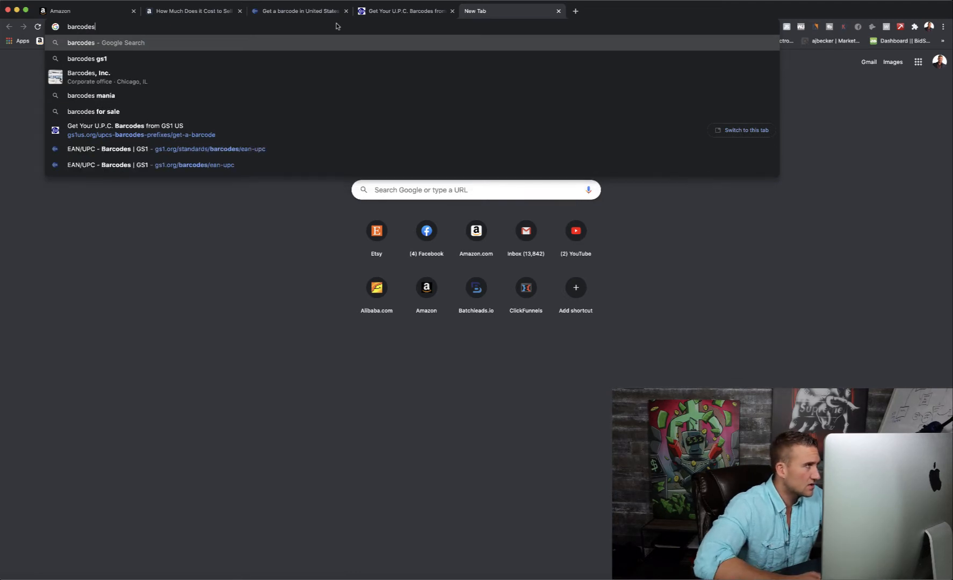
pyautogui.write('mania')
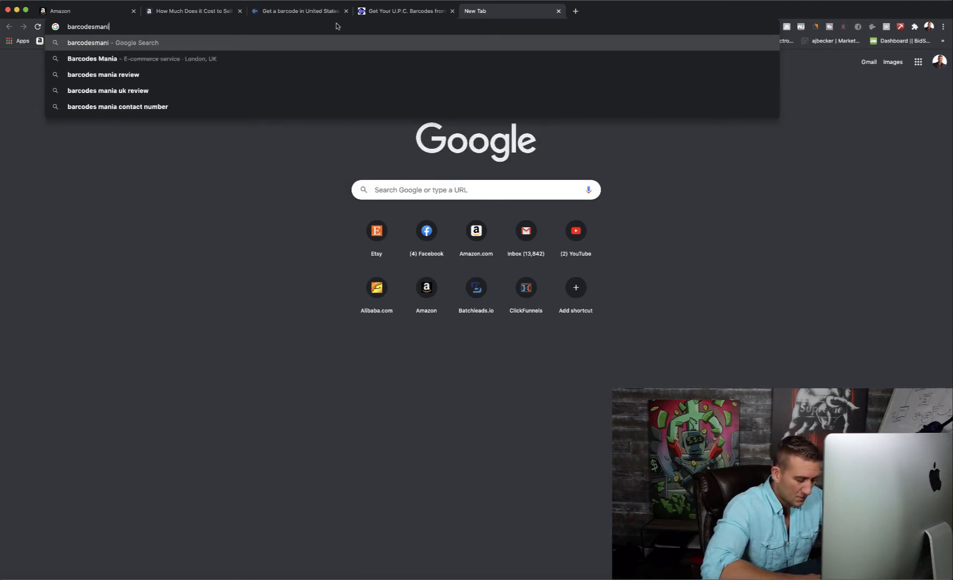
pyautogui.press('Return')
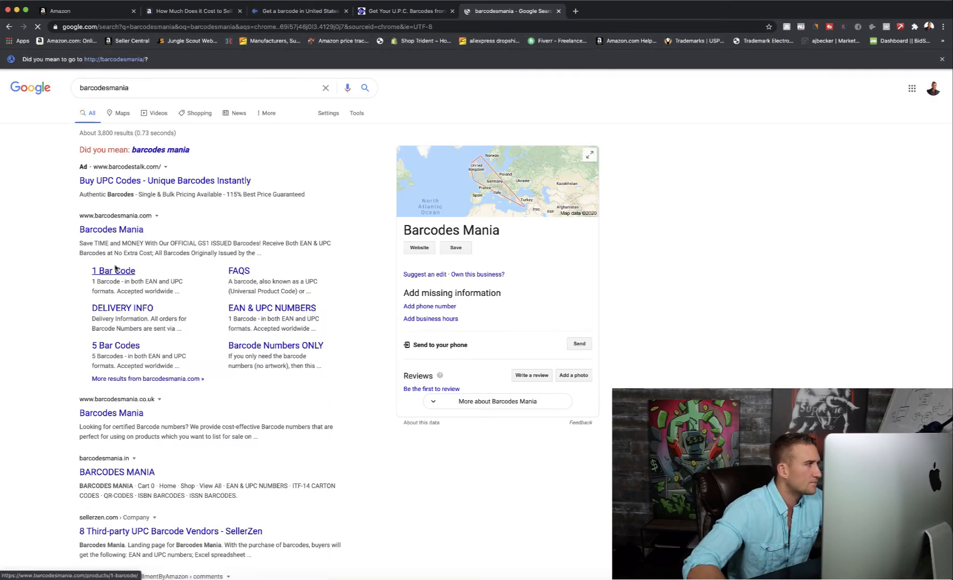
pyautogui.click(129, 230)
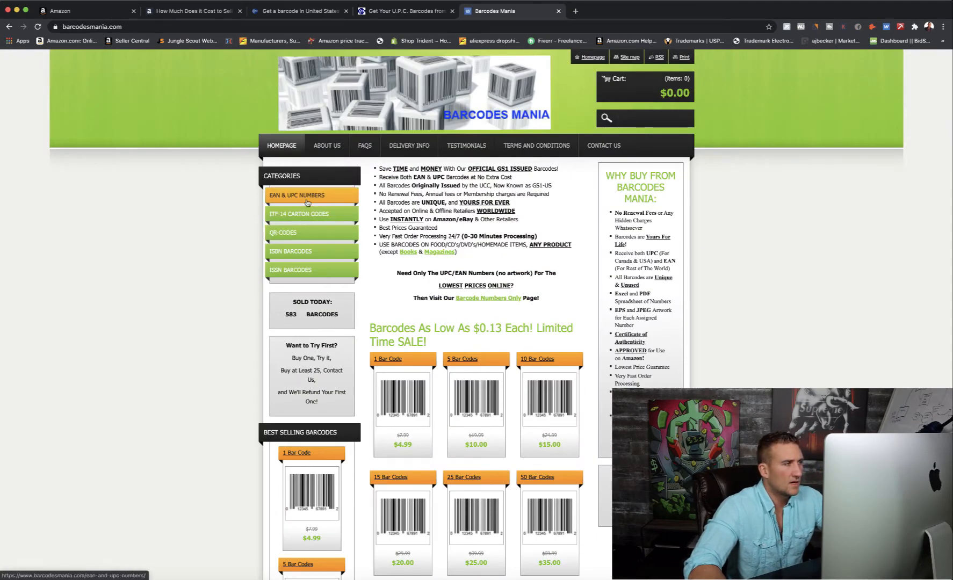
pyautogui.scroll(-3, 510, 333)
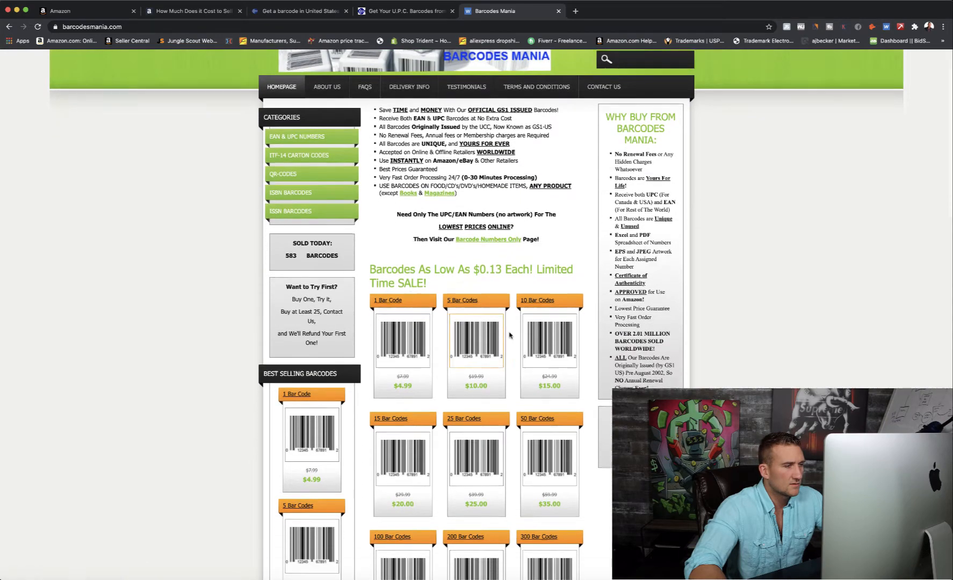
pyautogui.scroll(-3, 544, 285)
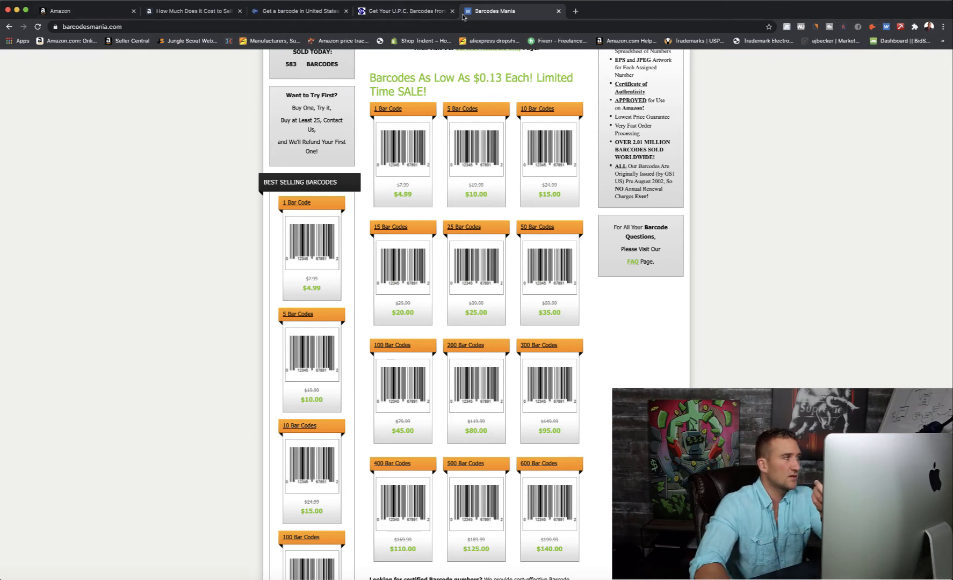
# Open amazon.com in a new browser tab
pyautogui.click(576, 11)
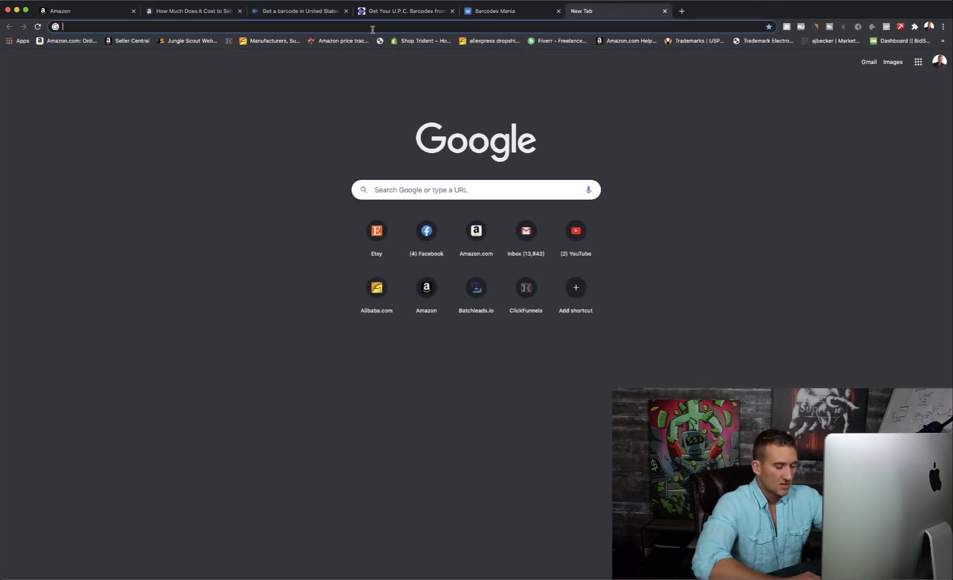
pyautogui.write('yo')
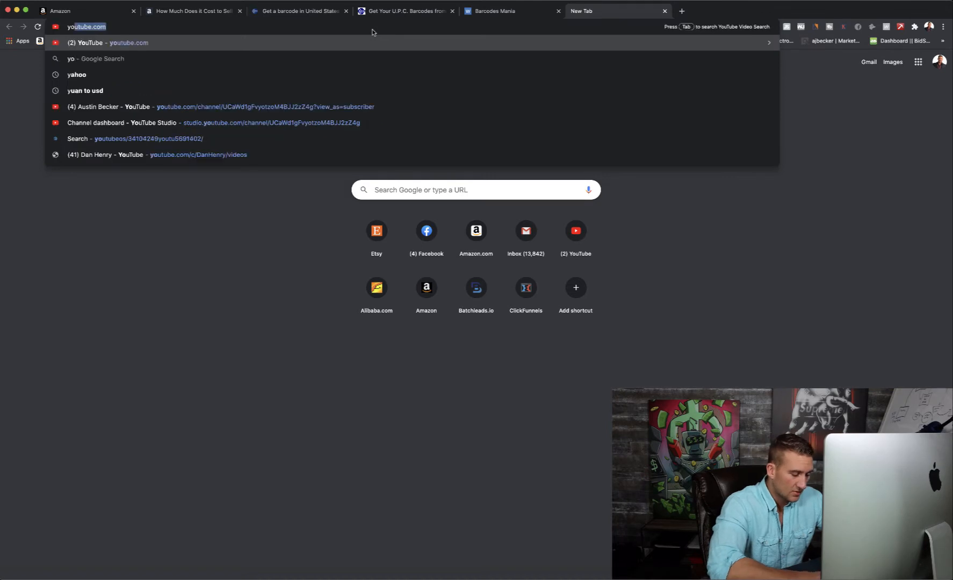
pyautogui.write('ga')
pyautogui.press('BackSpace')
pyautogui.press('BackSpace')
pyautogui.press('BackSpace')
pyautogui.press('BackSpace')
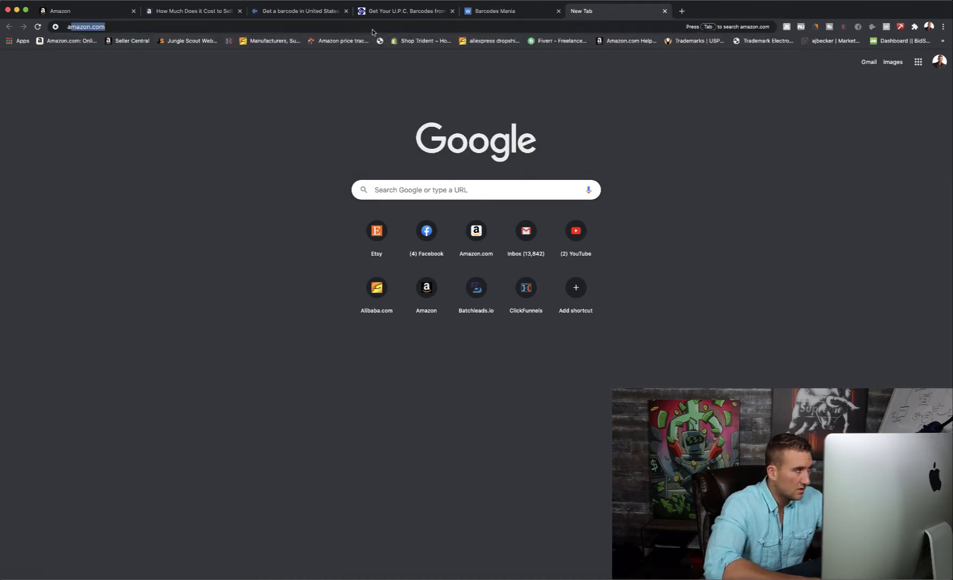
pyautogui.write('ak')
pyautogui.press('BackSpace')
pyautogui.write('ma')
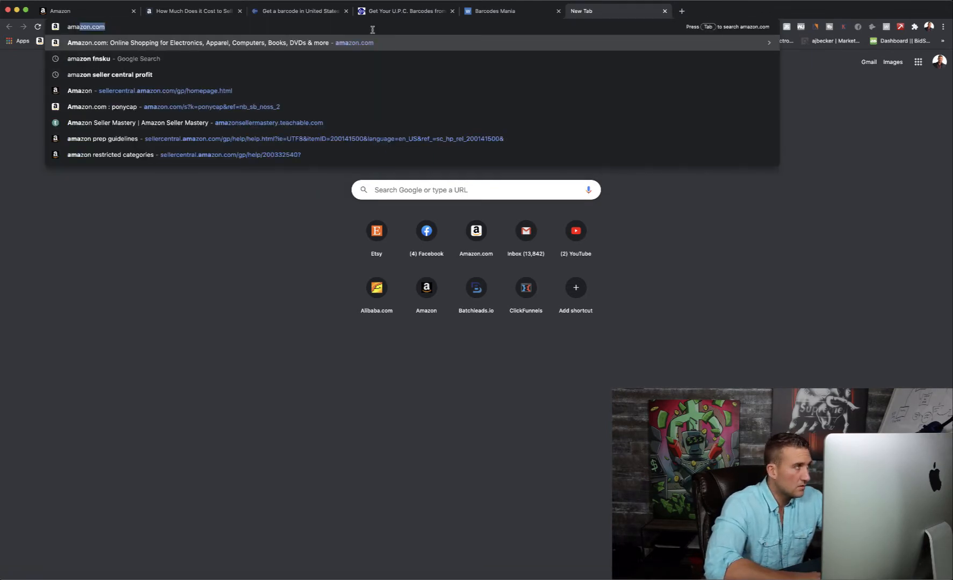
pyautogui.press('Return')
# Search Amazon for "yoga blocks" and open the Gaiam Yoga Block product page to view its color variations
pyautogui.click(273, 68)
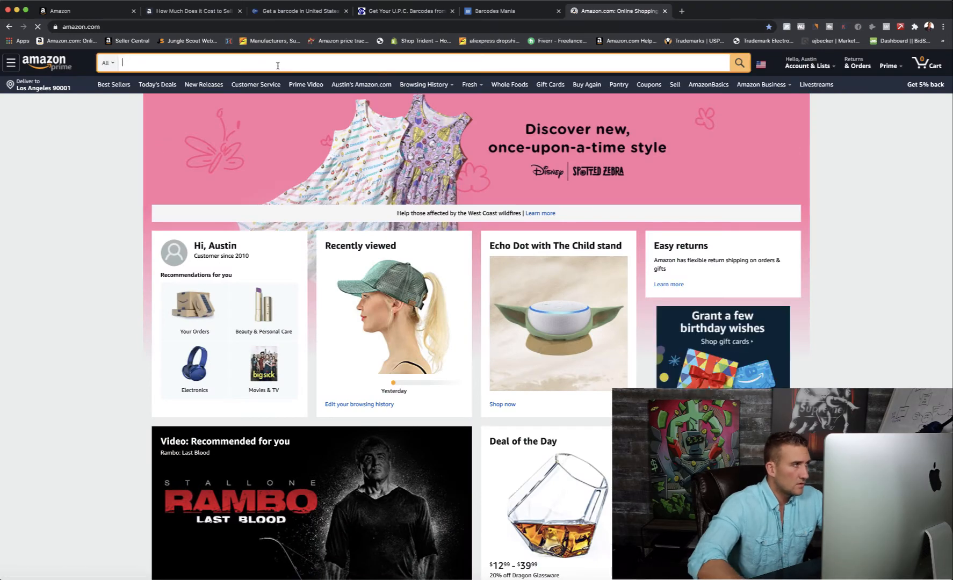
pyautogui.write('yoga')
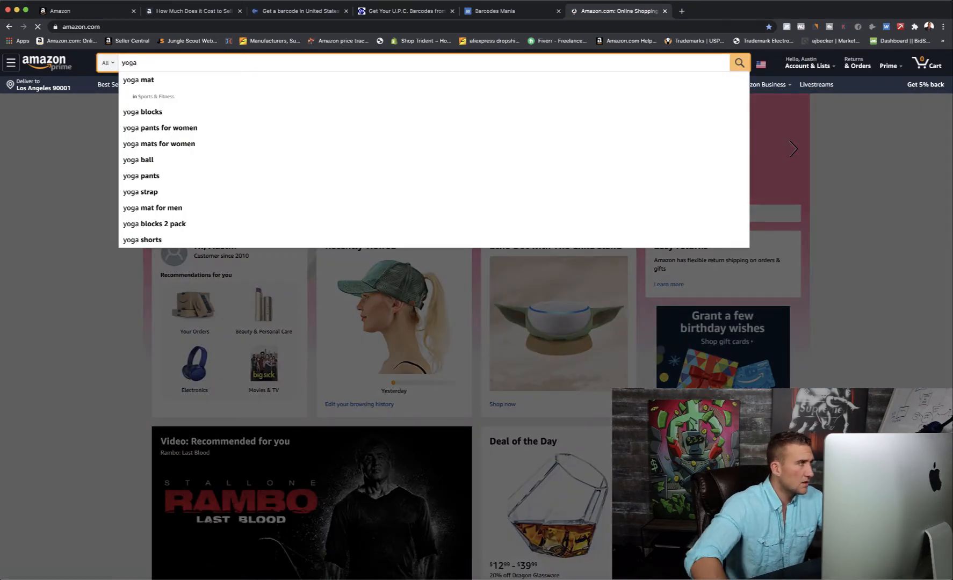
pyautogui.click(153, 110)
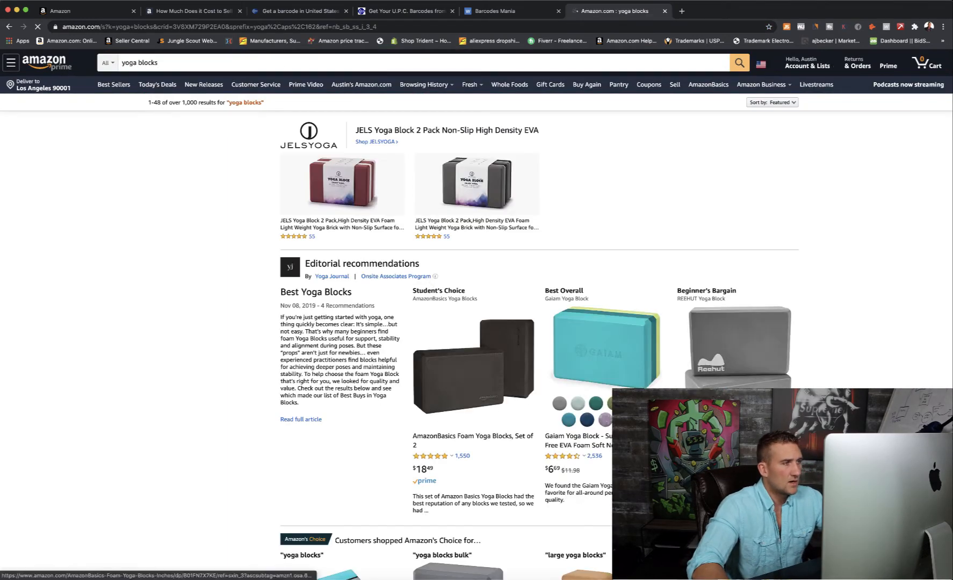
pyautogui.scroll(-1, 620, 342)
pyautogui.click(621, 342)
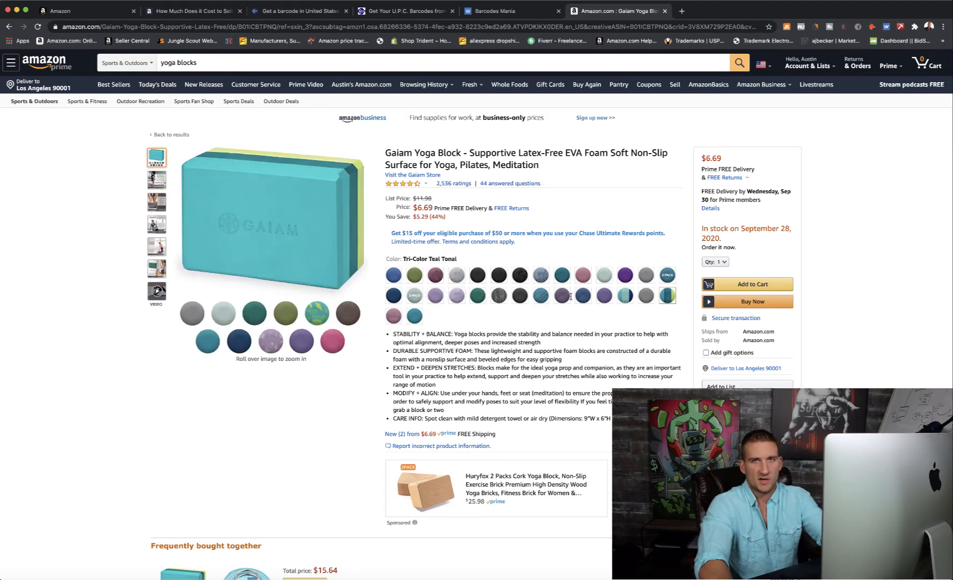
# Return to the Barcodes Mania page and review the site's barcode claims and package offers
pyautogui.click(495, 12)
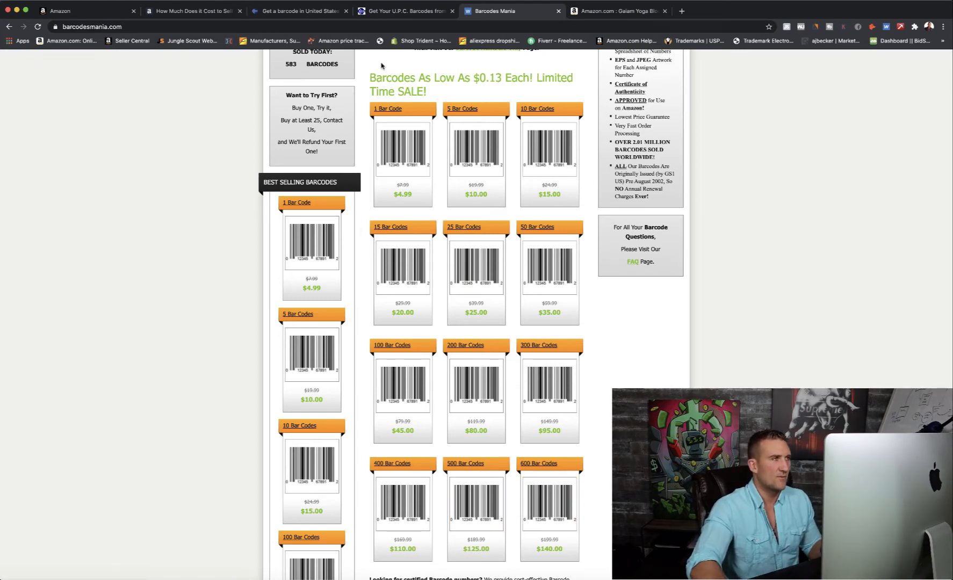
pyautogui.scroll(5, 459, 147)
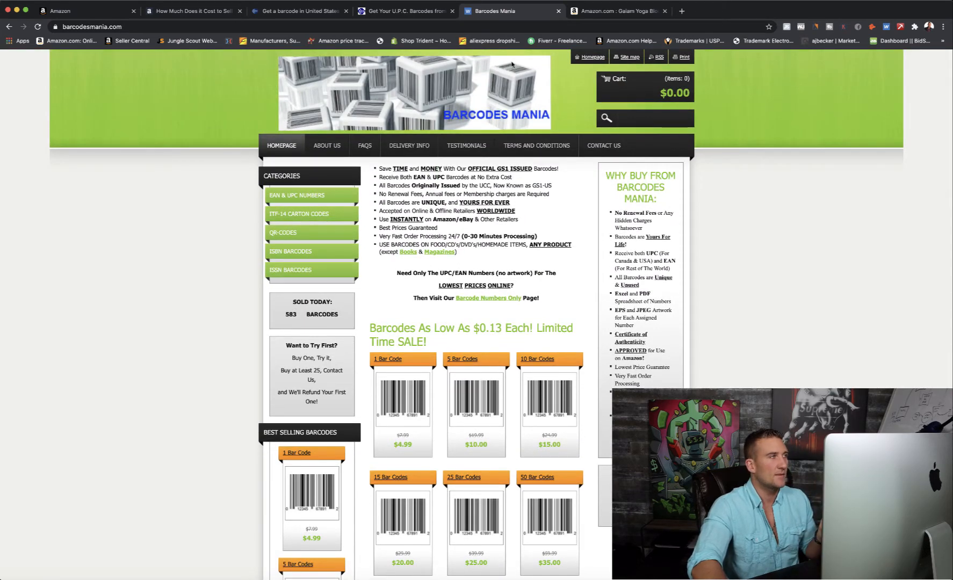
# Return to the yoga blocks listing in Seller Central and set its Variations Theme to ColorName
pyautogui.click(84, 13)
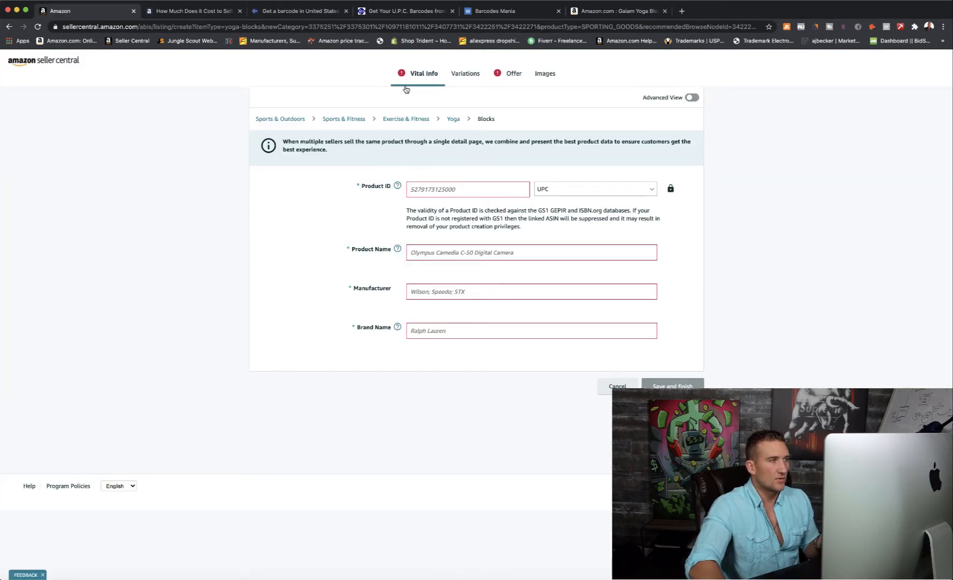
pyautogui.click(469, 78)
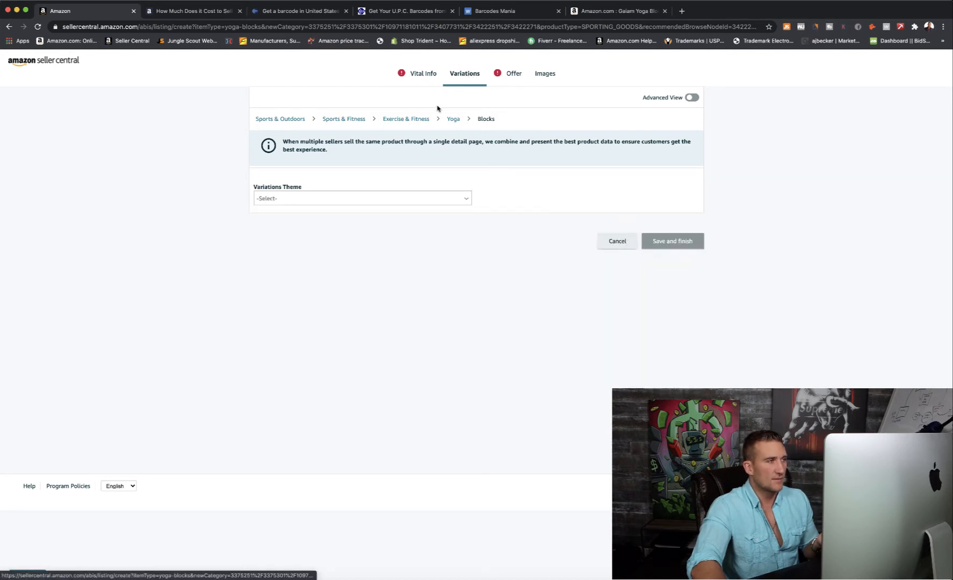
pyautogui.click(387, 199)
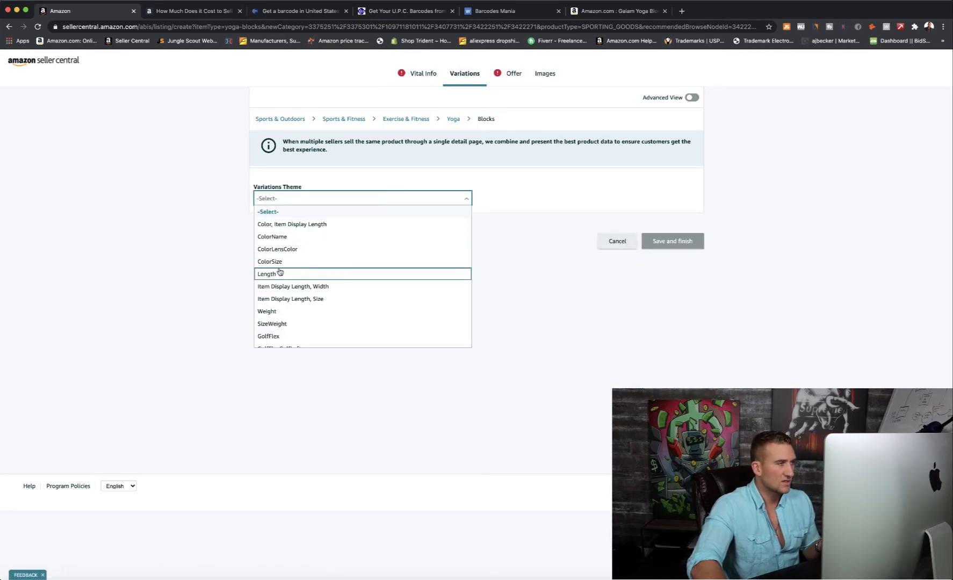
pyautogui.scroll(-1, 287, 271)
pyautogui.scroll(-3, 288, 271)
pyautogui.scroll(4, 288, 271)
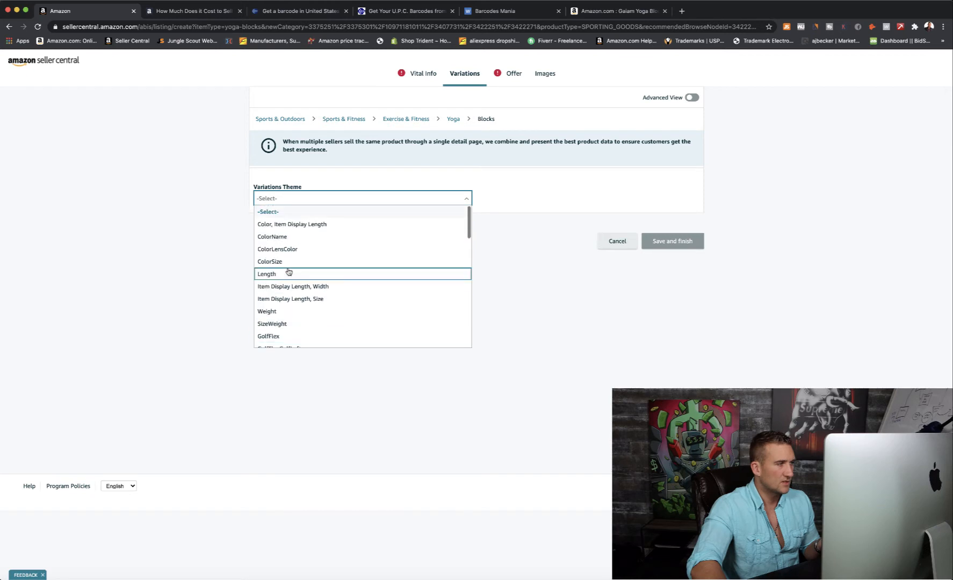
pyautogui.click(291, 242)
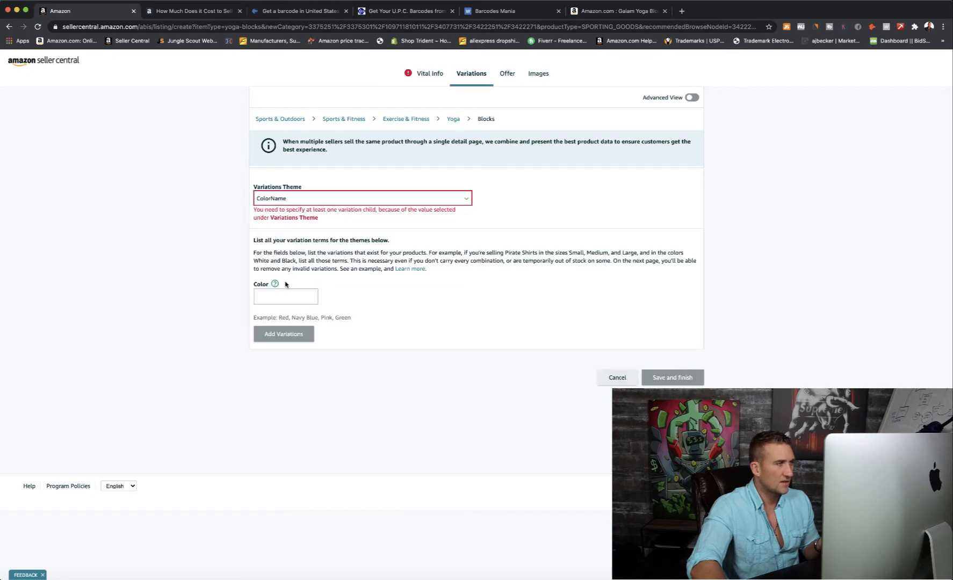
# Add the color variations green, blue and red to the listing
pyautogui.click(285, 295)
pyautogui.write('green')
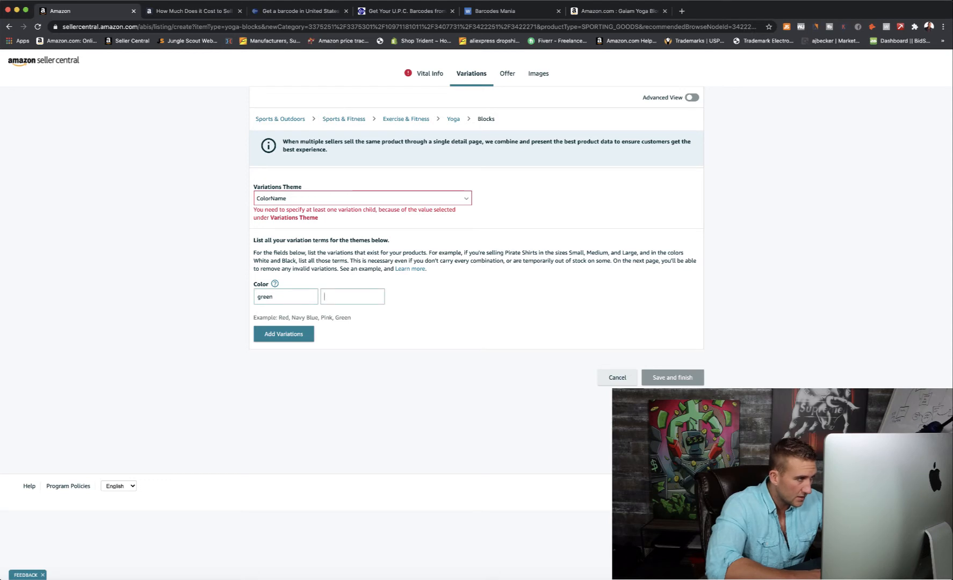
pyautogui.write('blue')
pyautogui.press('Tab')
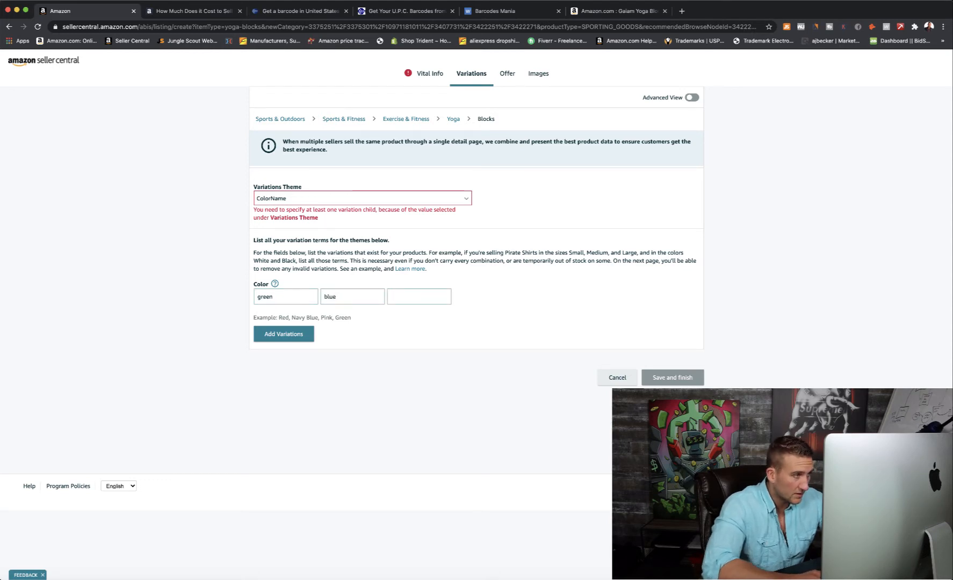
pyautogui.write('red')
pyautogui.click(310, 334)
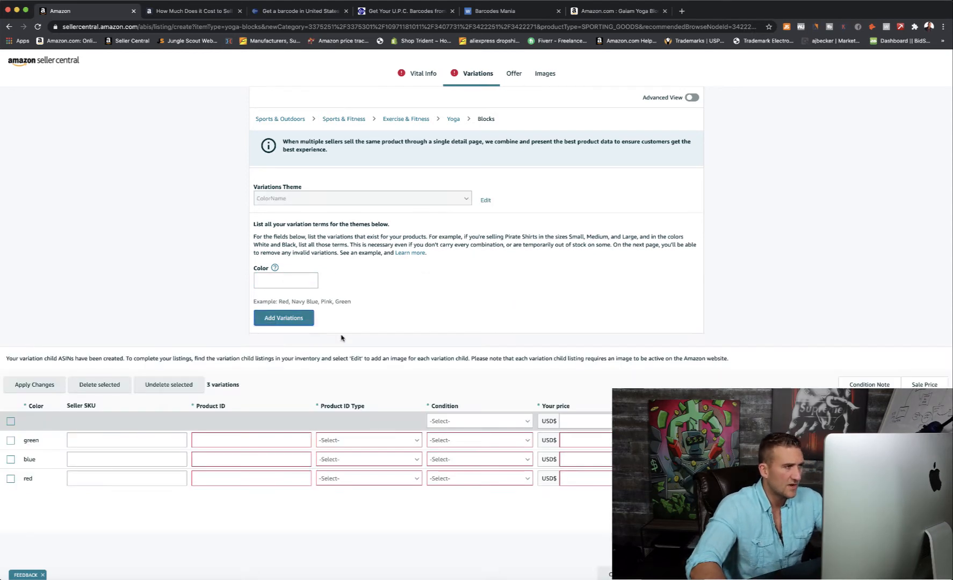
# Set the green variation's product ID type to UPC and select its Product ID field
pyautogui.click(355, 440)
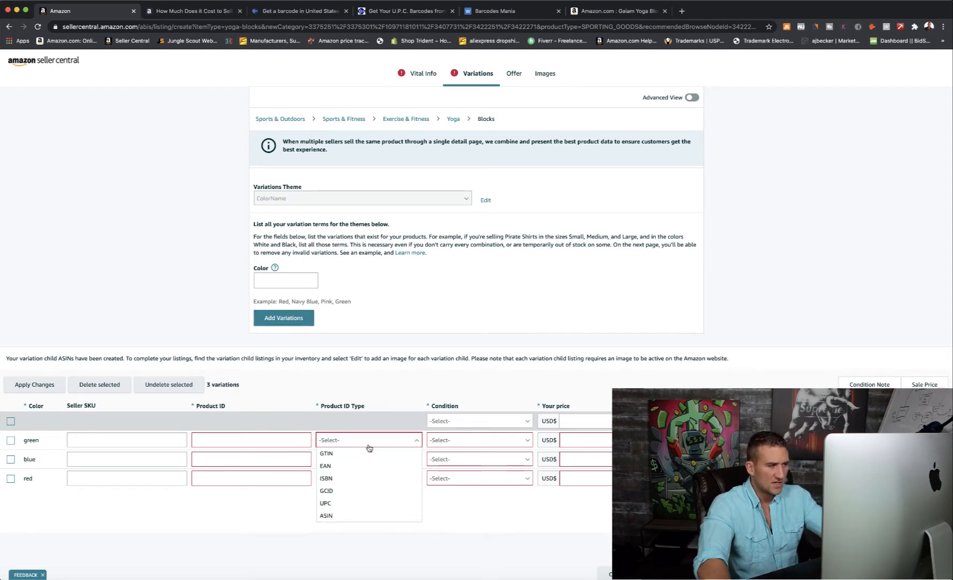
pyautogui.click(333, 504)
pyautogui.click(256, 439)
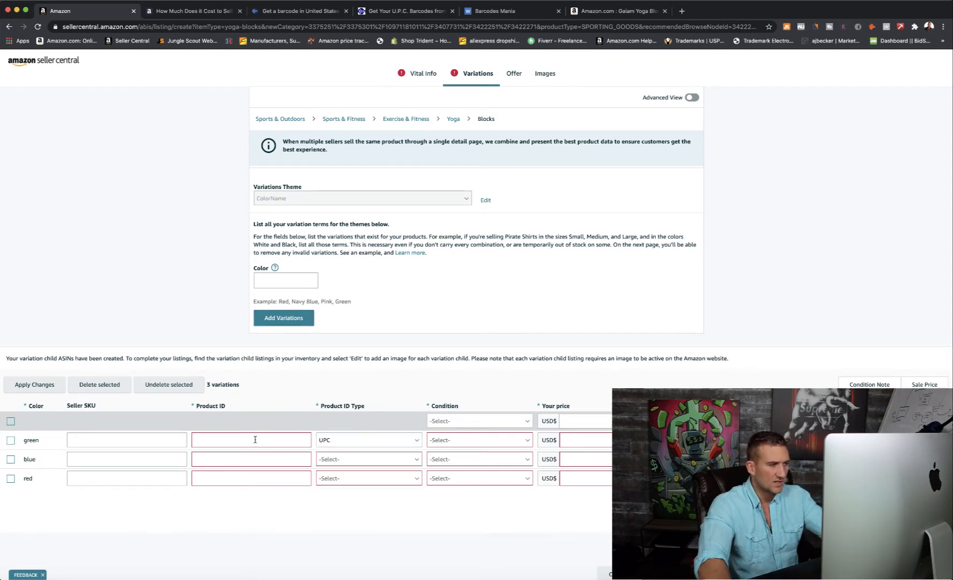
# Set the green variation's condition to New and select its price field
pyautogui.click(479, 441)
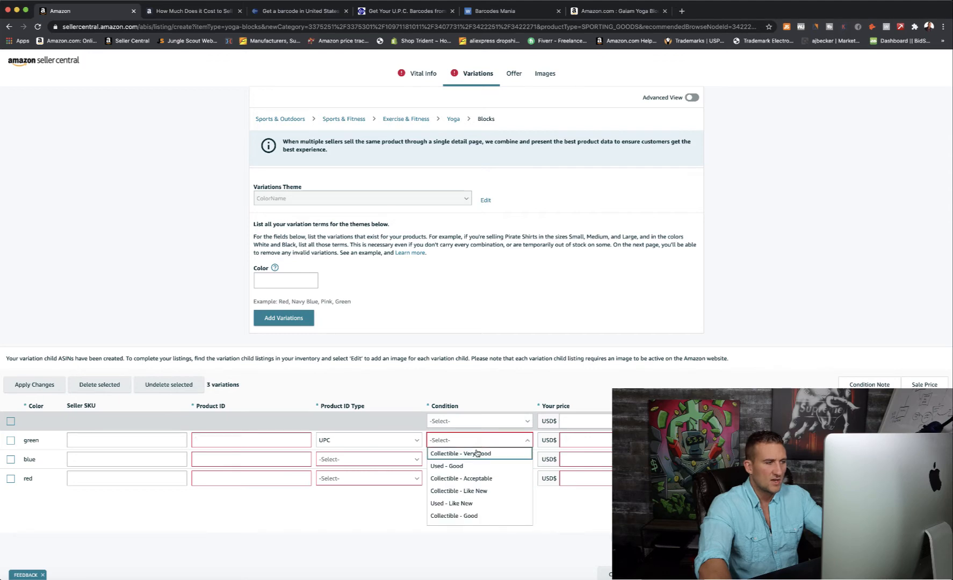
pyautogui.scroll(-1, 477, 502)
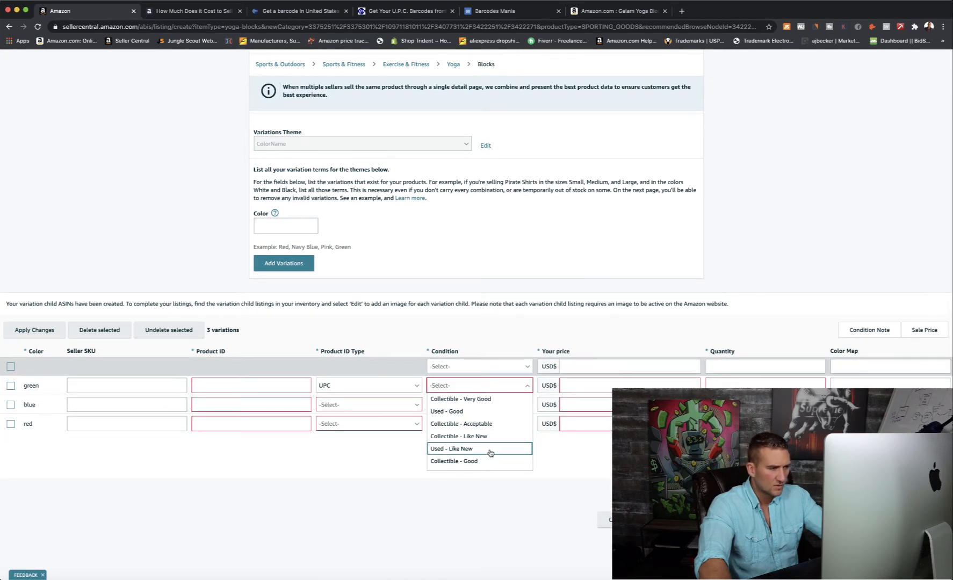
pyautogui.click(564, 451)
pyautogui.click(442, 394)
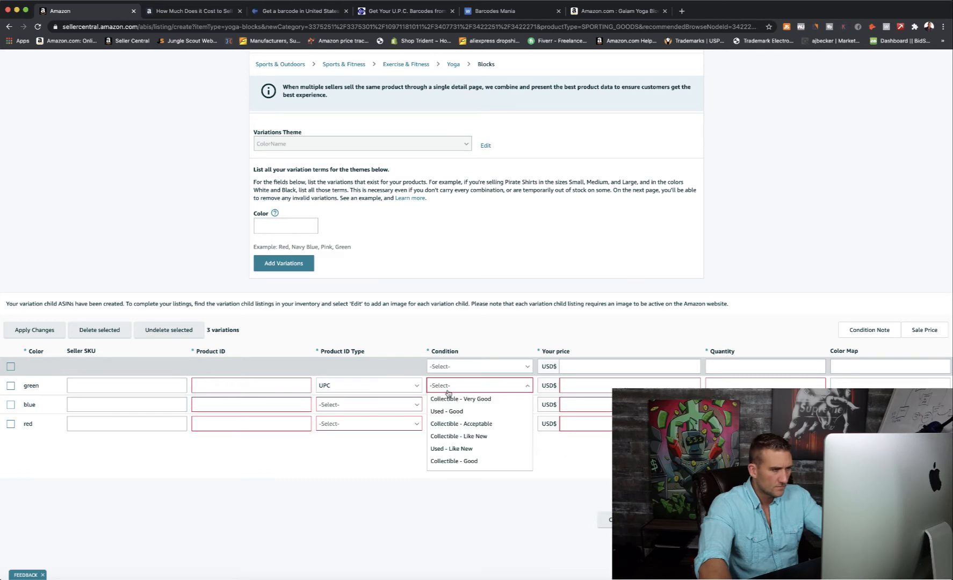
pyautogui.click(454, 390)
pyautogui.click(454, 390)
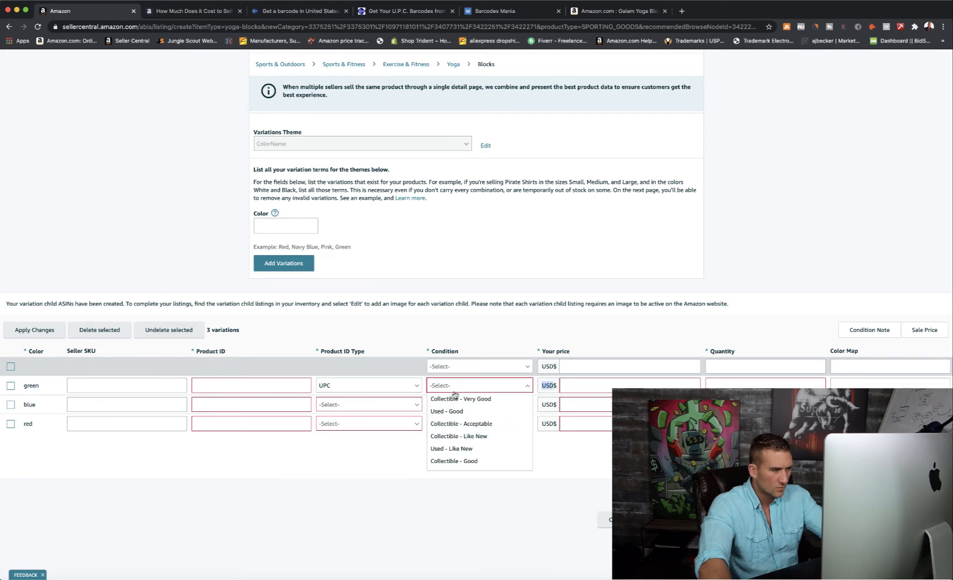
pyautogui.scroll(-1, 462, 459)
pyautogui.scroll(-1, 459, 458)
pyautogui.click(451, 453)
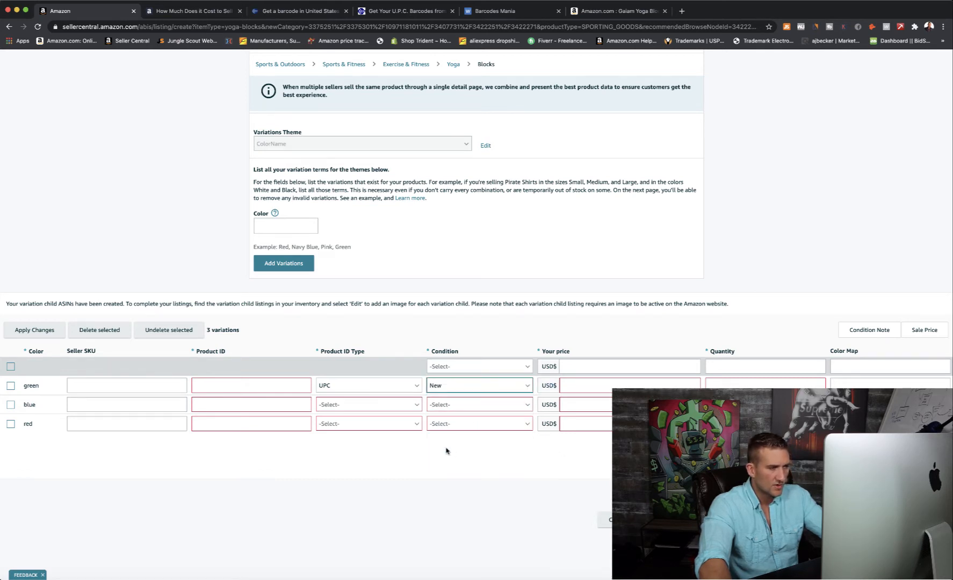
pyautogui.click(593, 385)
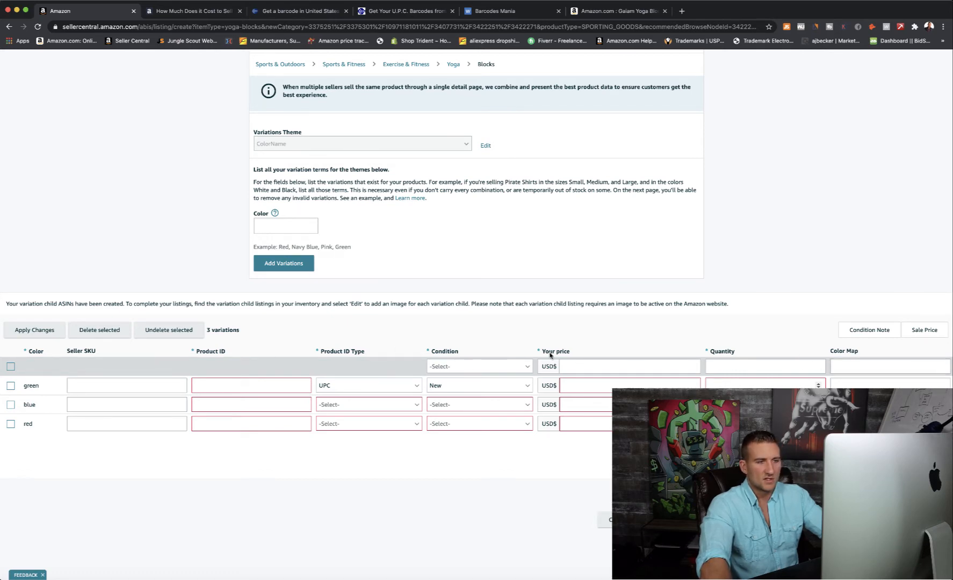
# Review the required fields on the listing's Vital Info and Variations pages and the fulfillment channel choices on the Offer page
pyautogui.scroll(2, 422, 366)
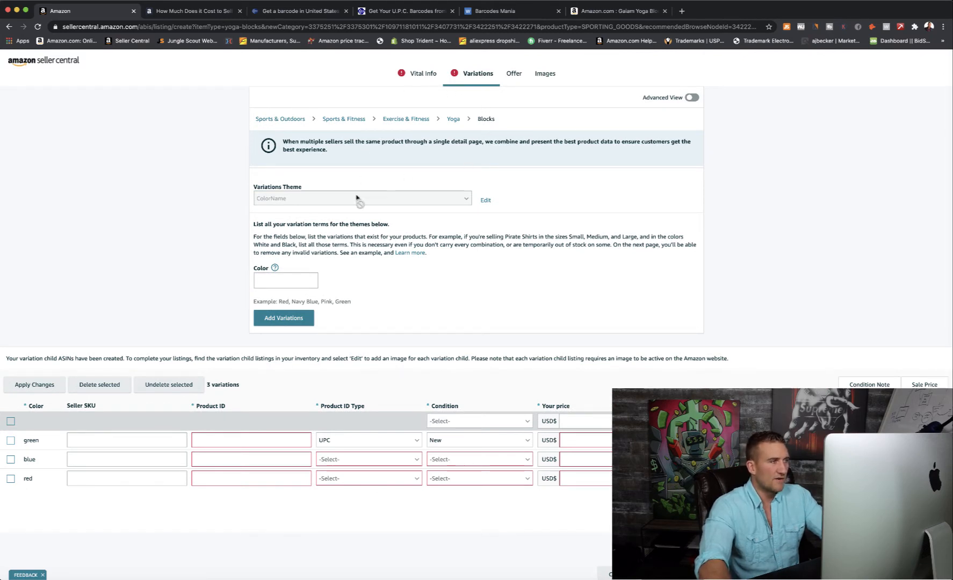
pyautogui.click(415, 78)
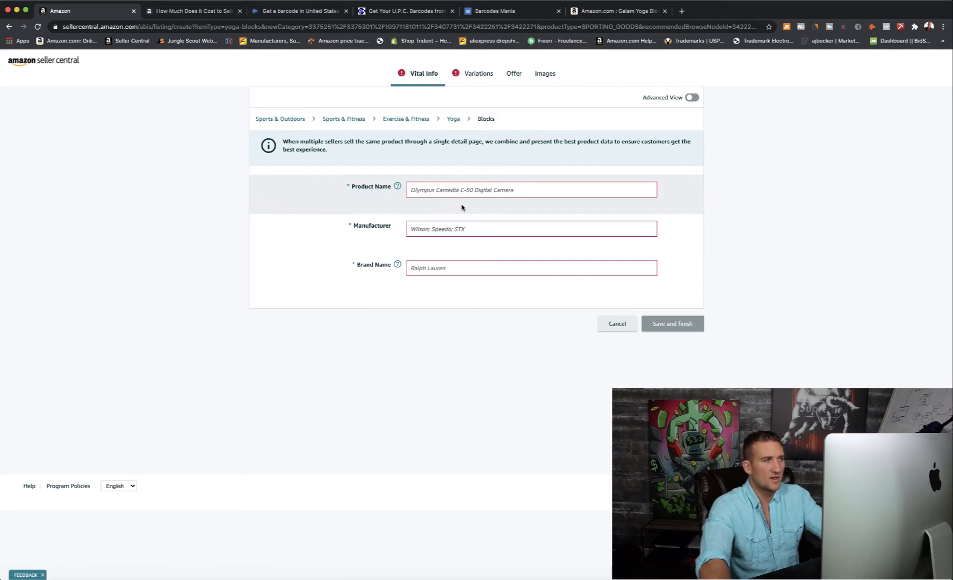
pyautogui.click(478, 74)
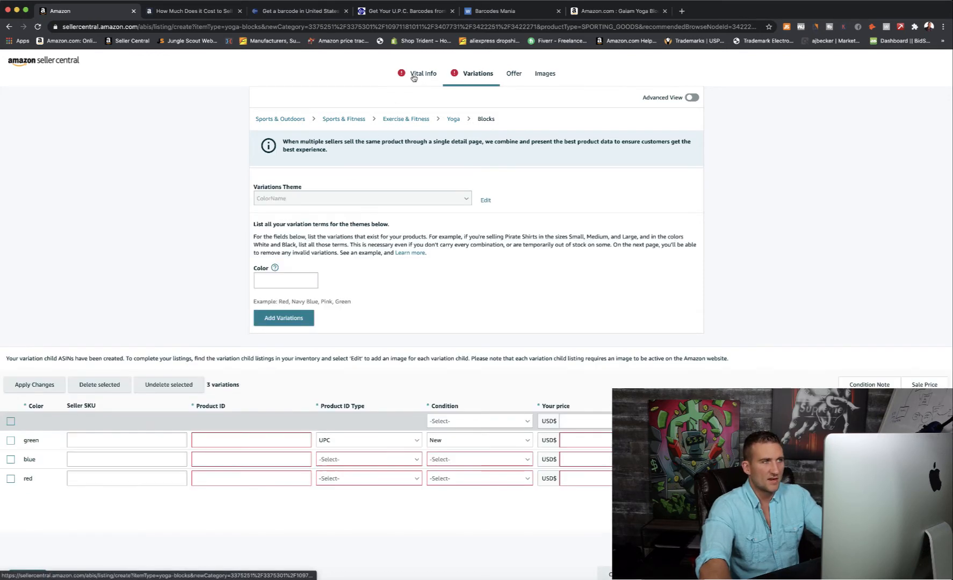
pyautogui.click(416, 84)
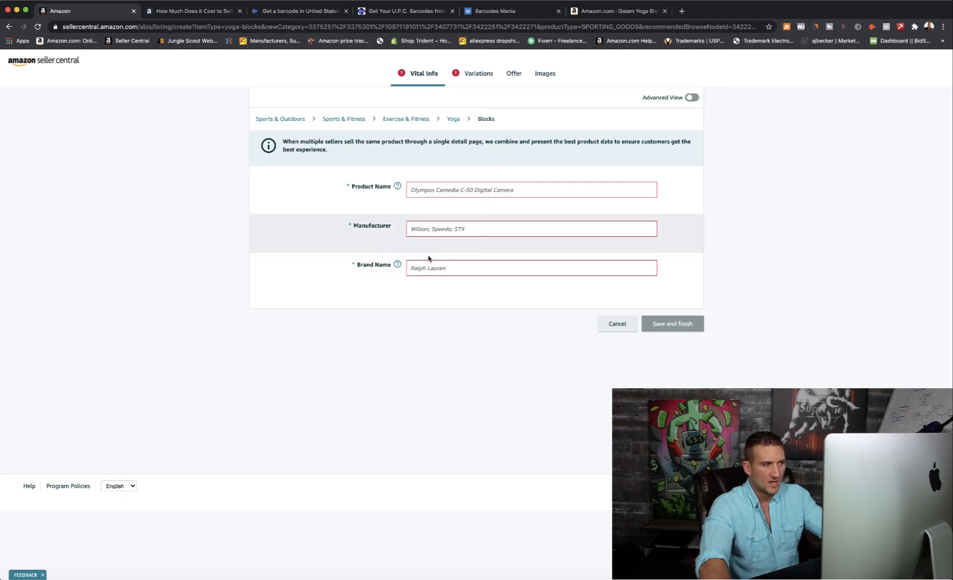
pyautogui.click(479, 79)
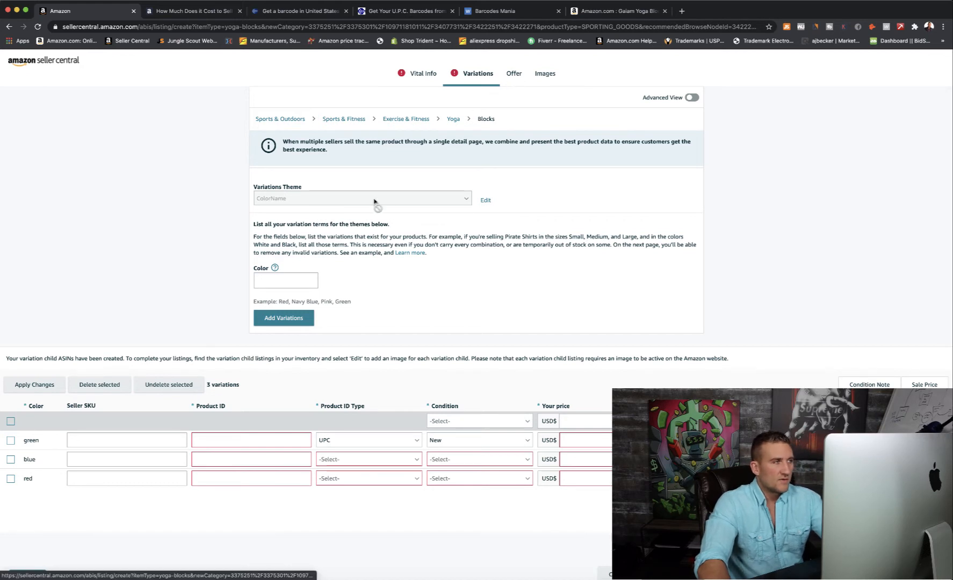
pyautogui.click(509, 74)
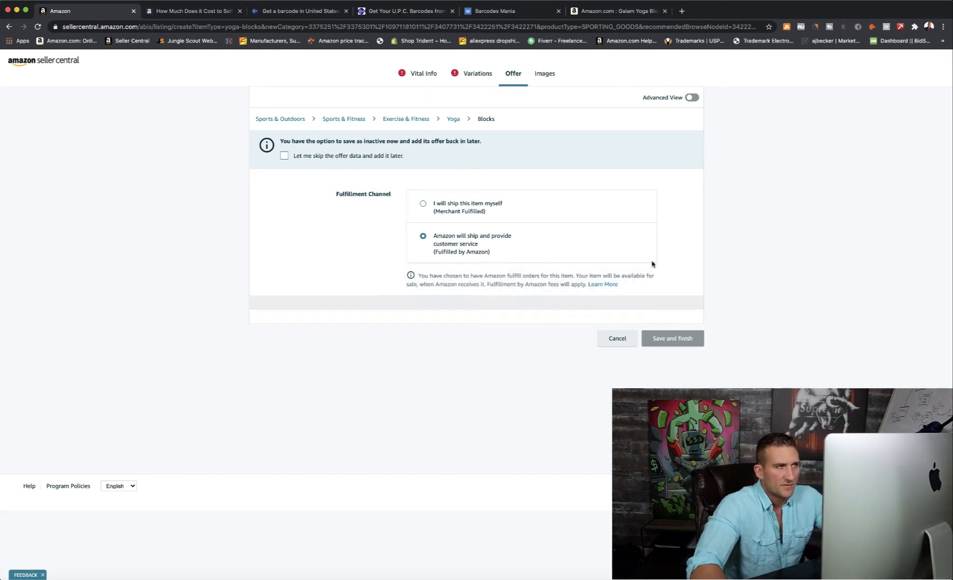
# Open the listing's Images page, expand the image guidelines and read the main image's background requirement
pyautogui.click(544, 73)
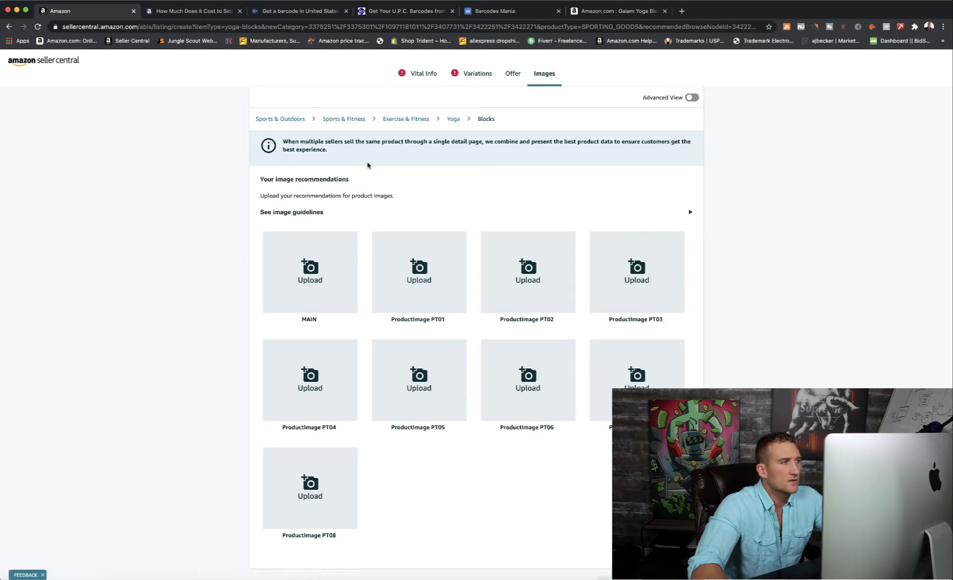
pyautogui.scroll(-1, 319, 162)
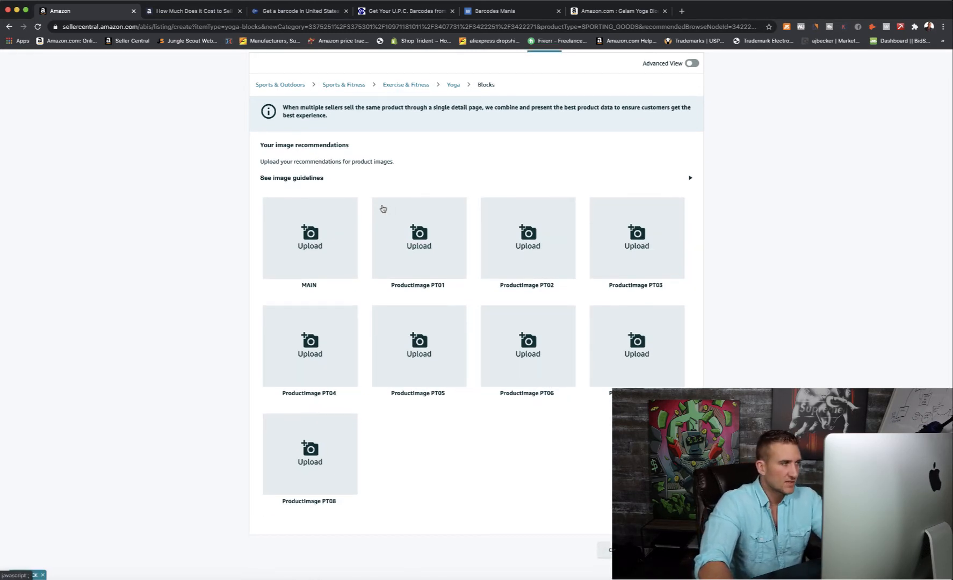
pyautogui.scroll(-2, 382, 207)
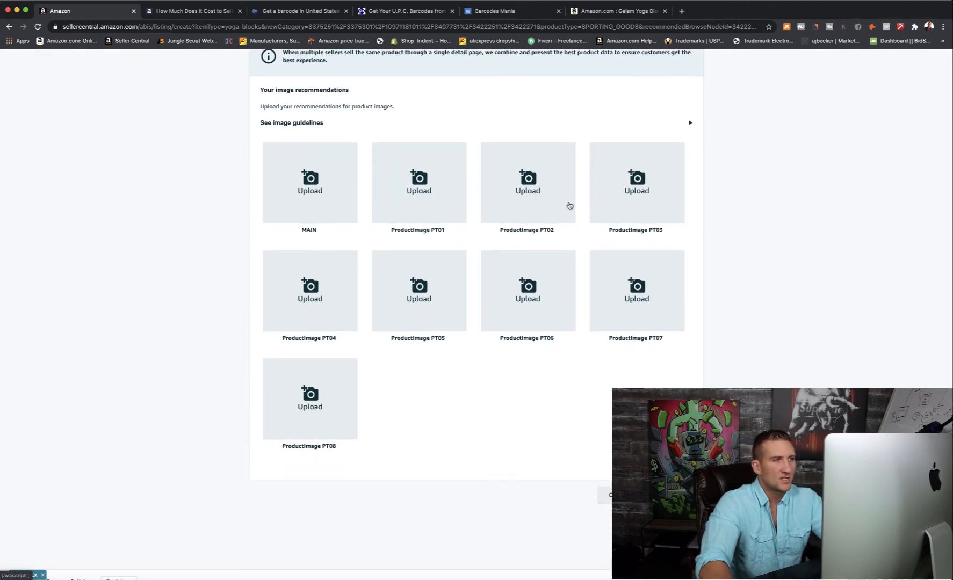
pyautogui.scroll(1, 443, 196)
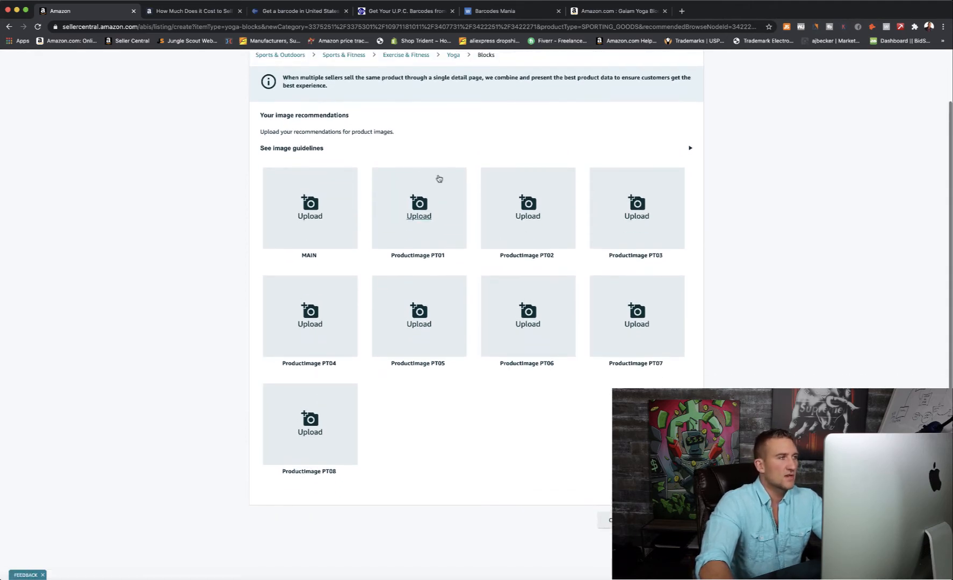
pyautogui.click(689, 148)
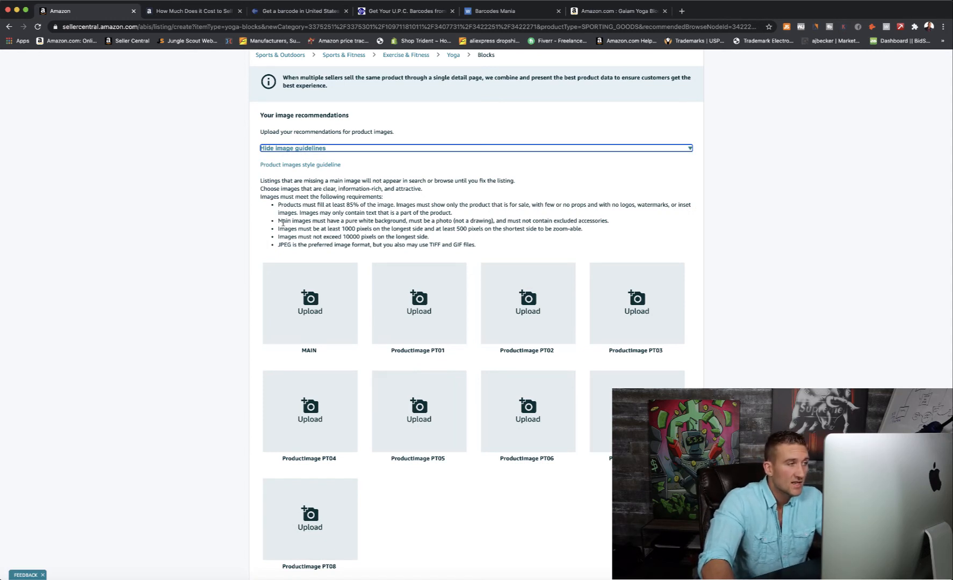
pyautogui.moveTo(279, 221); pyautogui.dragTo(610, 225)
pyautogui.click(595, 232)
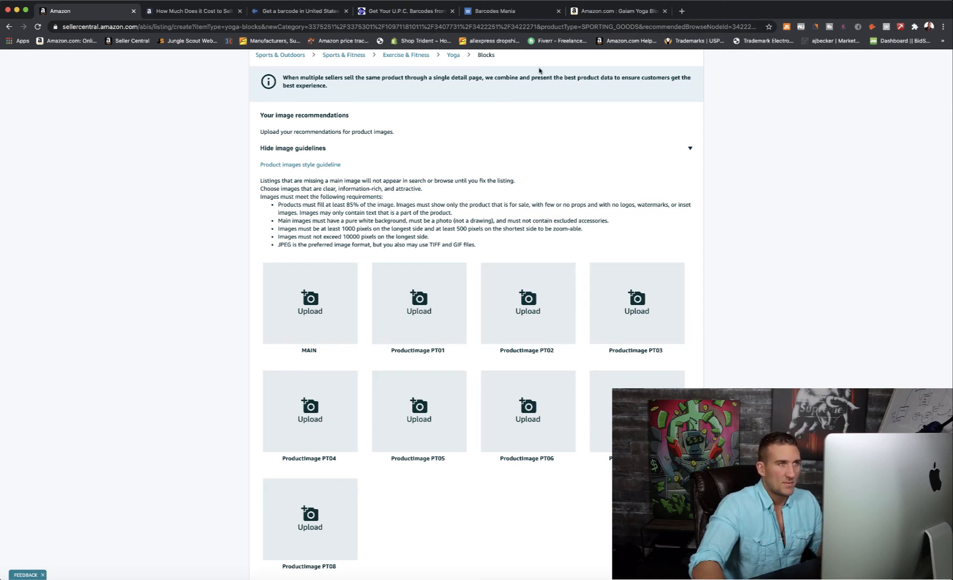
# Open the remove.bg website in a new browser tab to view its background removal tool
pyautogui.click(681, 11)
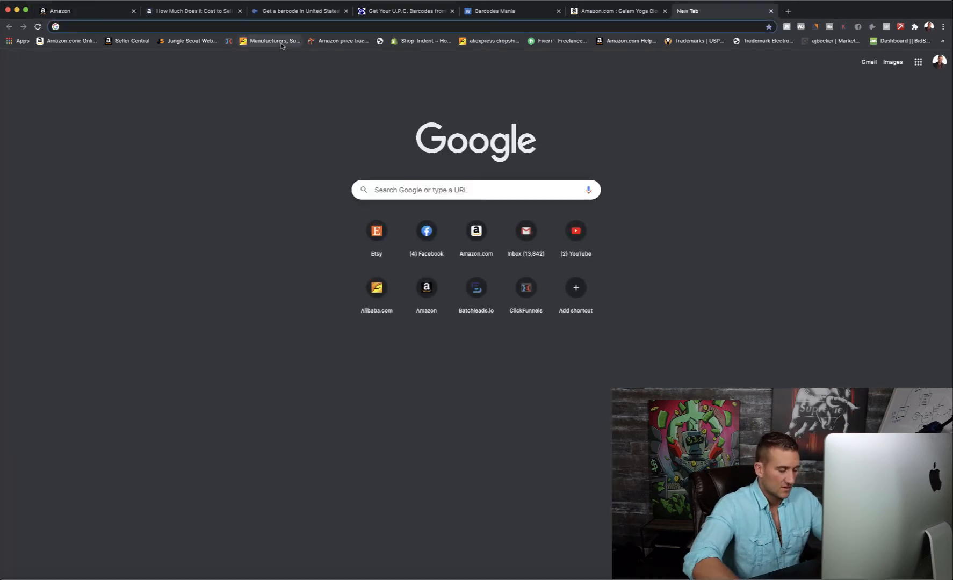
pyautogui.write('remove')
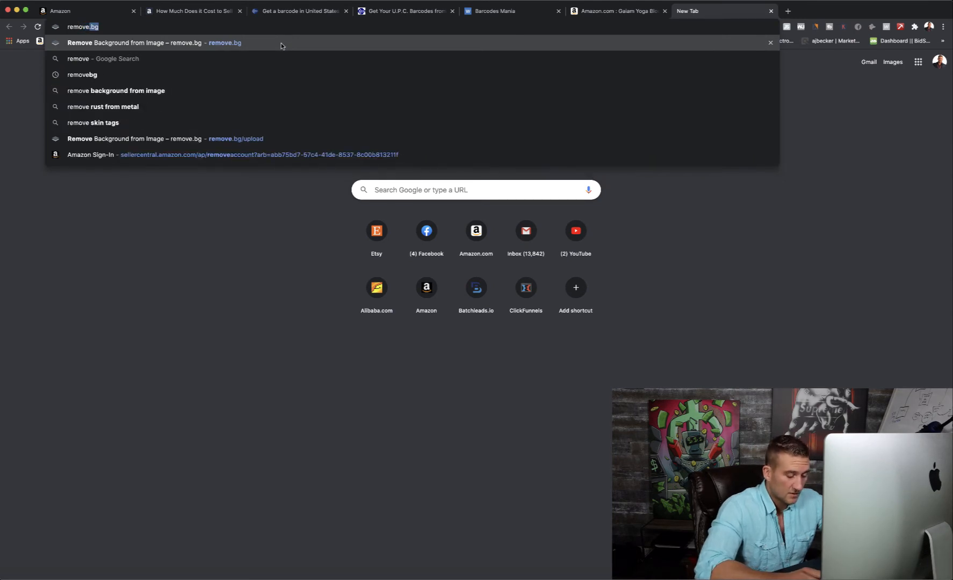
pyautogui.write('.bg')
pyautogui.press('Return')
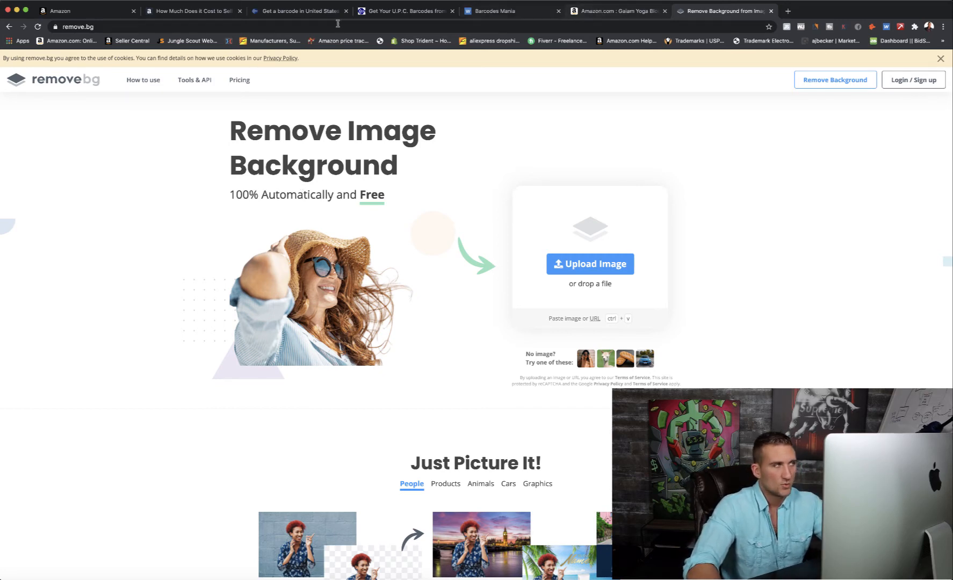
# Return to the yoga blocks listing's Images page and review its image upload slots and guidelines
pyautogui.click(80, 13)
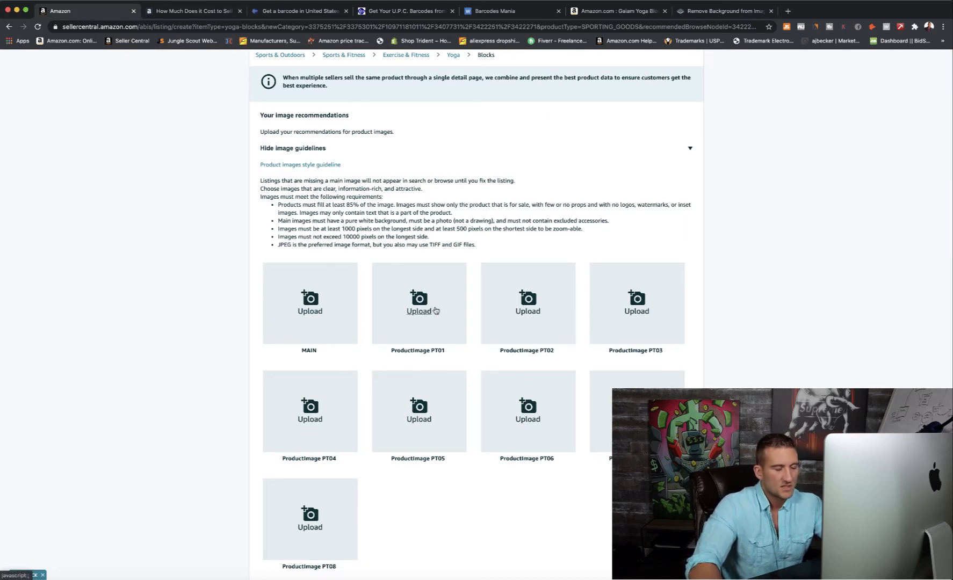
pyautogui.scroll(-5, 379, 336)
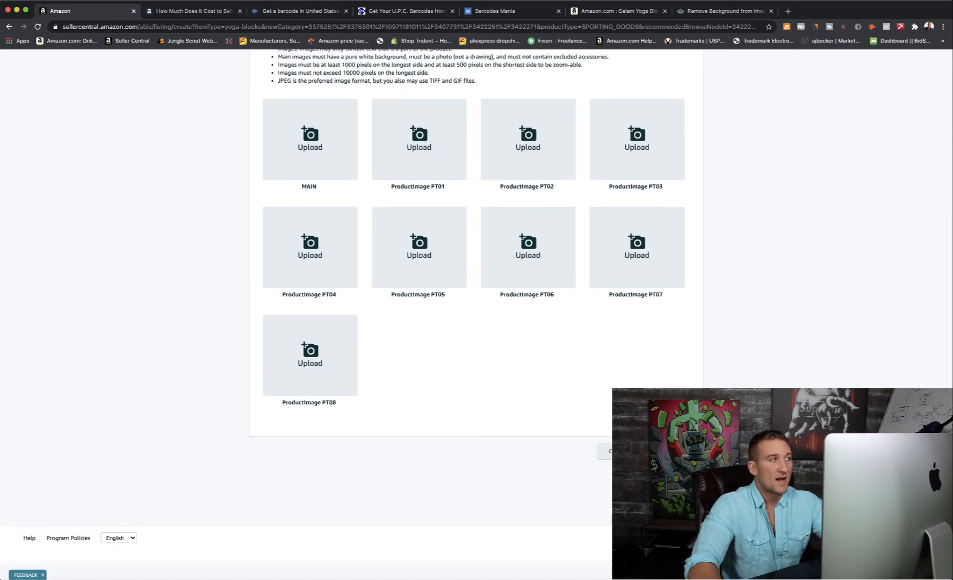
pyautogui.scroll(5, 505, 428)
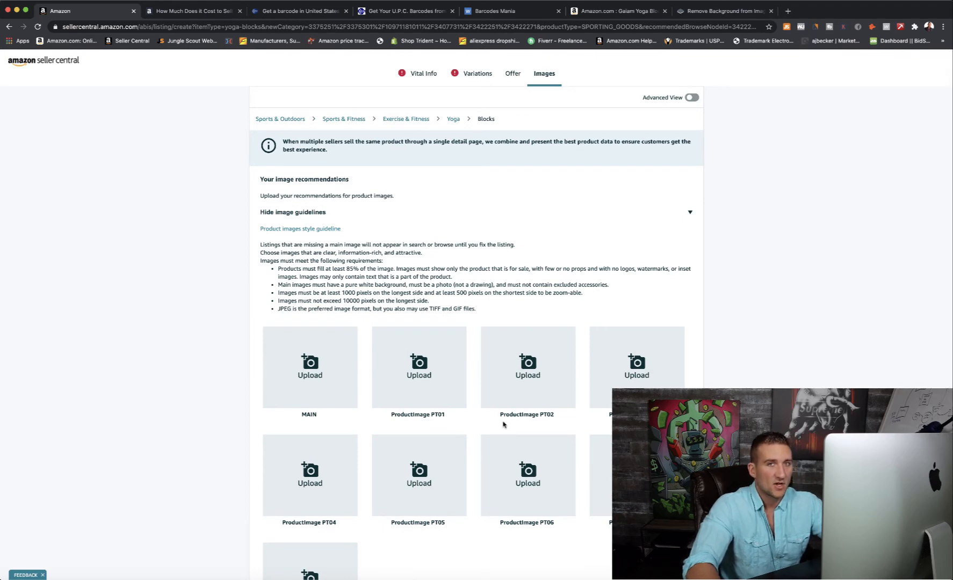
pyautogui.scroll(2, 171, 128)
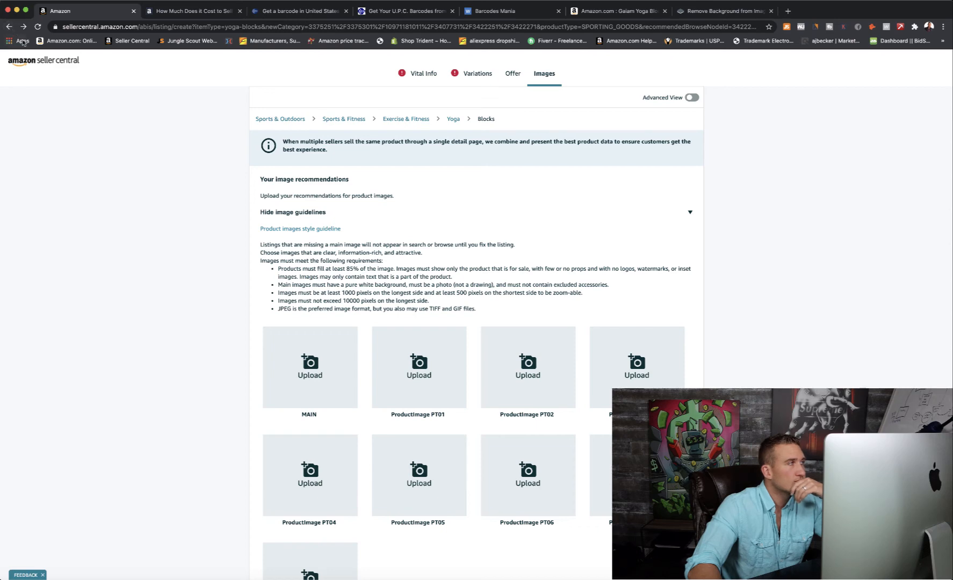
# Leave the listing for the Seller Central home page, view the Add Products page, and open Manage Inventory
pyautogui.click(75, 64)
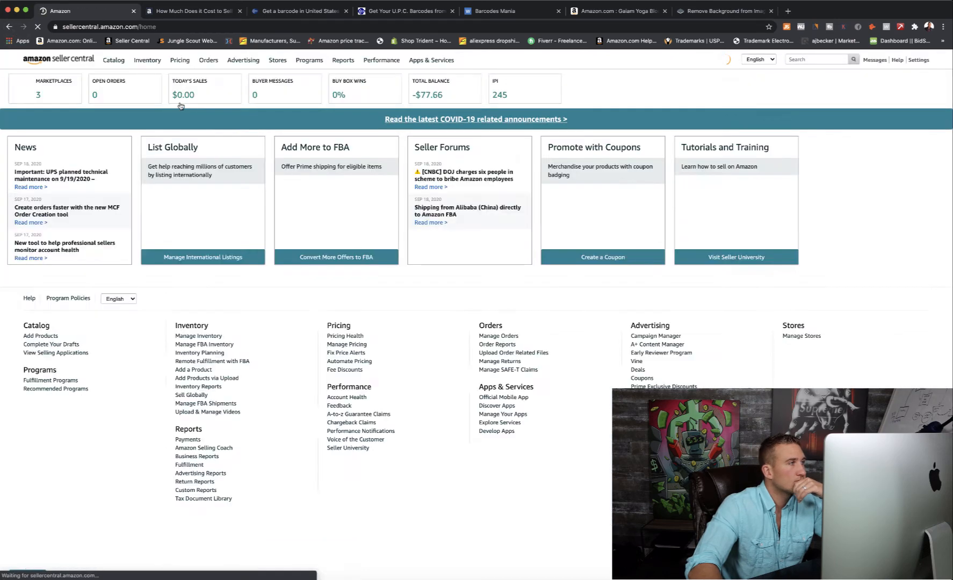
pyautogui.click(121, 78)
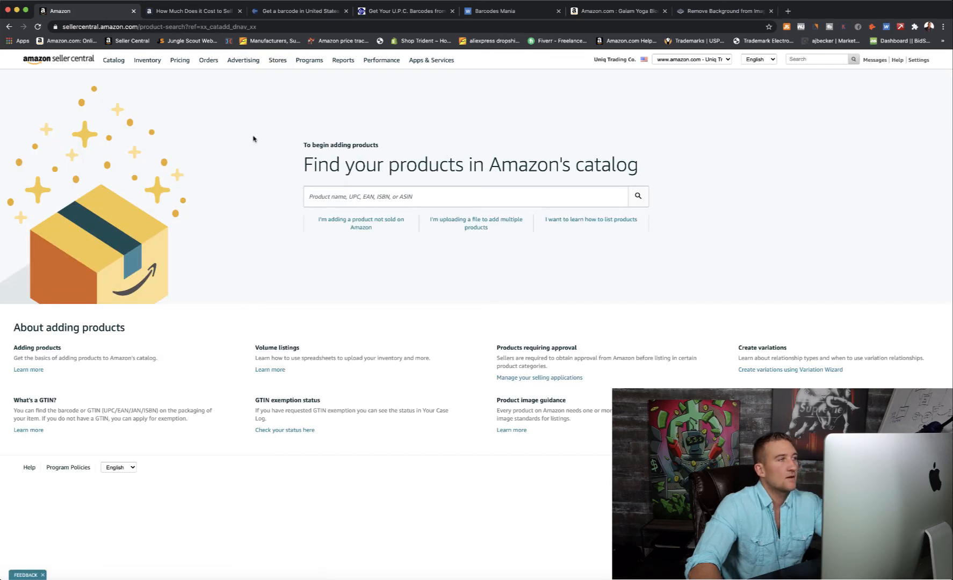
pyautogui.moveTo(154, 64)
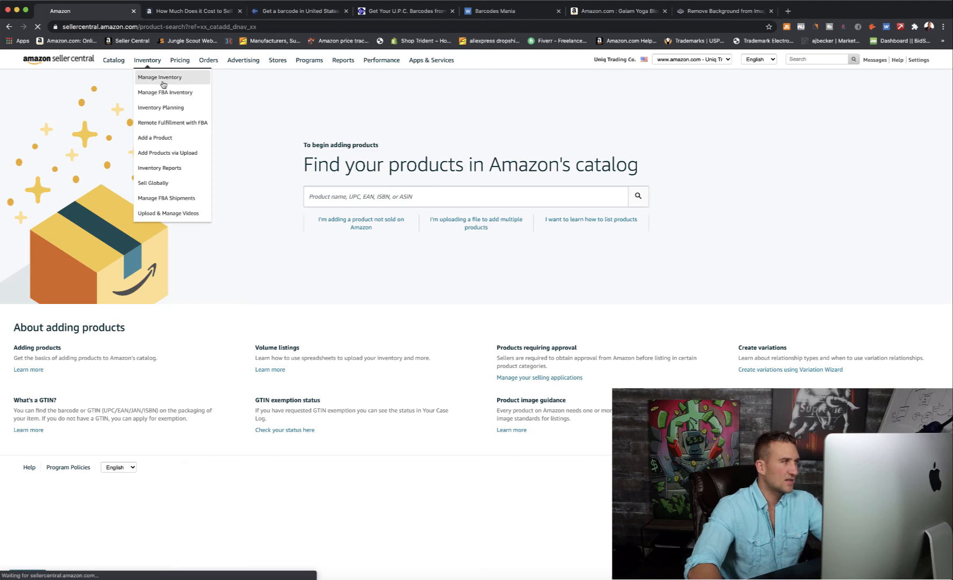
pyautogui.click(160, 78)
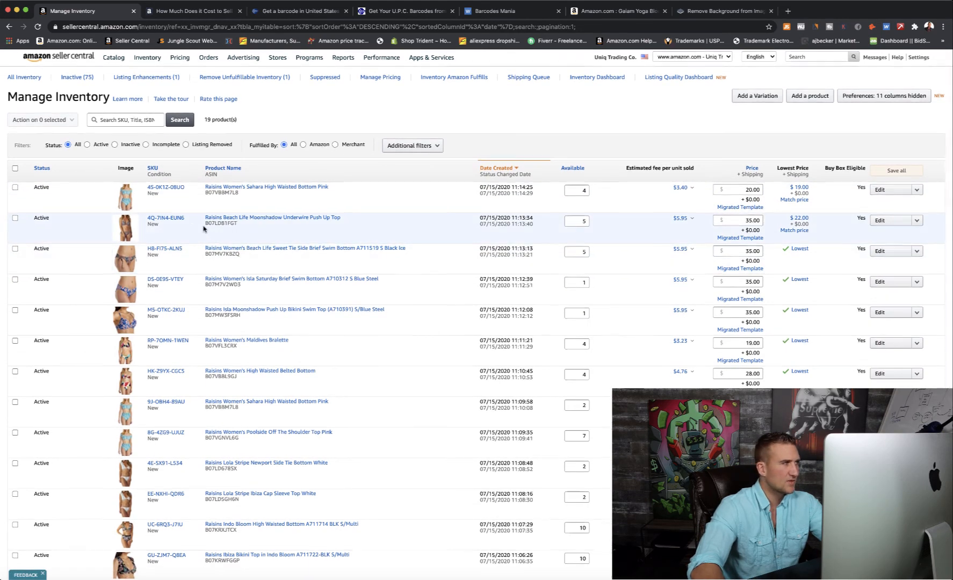
# Filter the inventory to products fulfilled by Amazon and look through the resulting product list
pyautogui.click(303, 148)
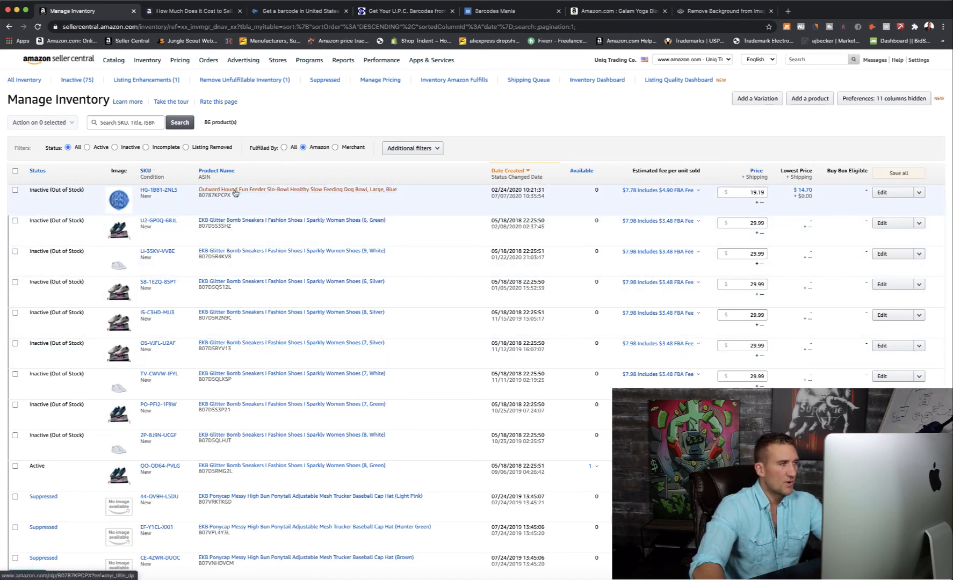
pyautogui.scroll(-1, 188, 209)
pyautogui.scroll(2, 189, 210)
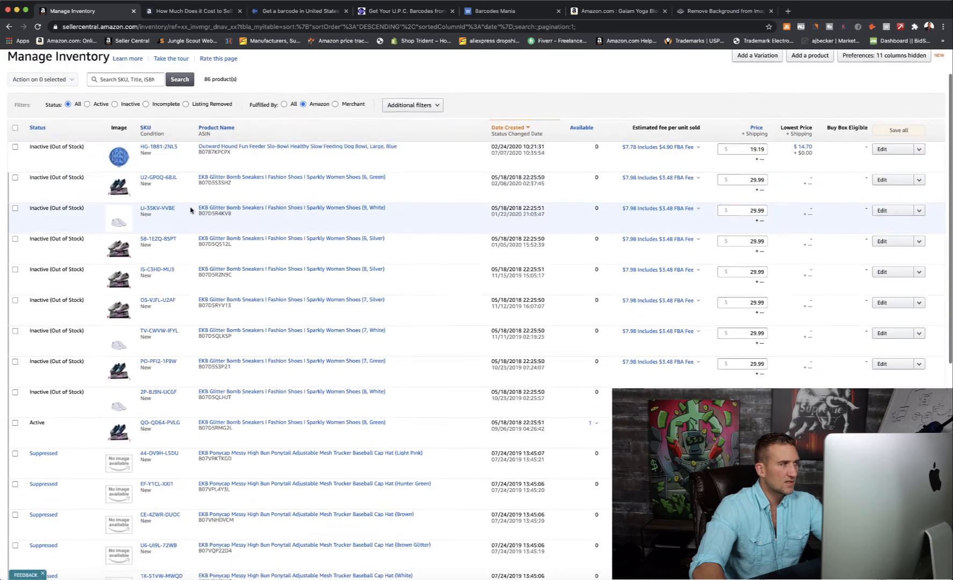
pyautogui.scroll(-8, 455, 249)
pyautogui.scroll(10, 455, 249)
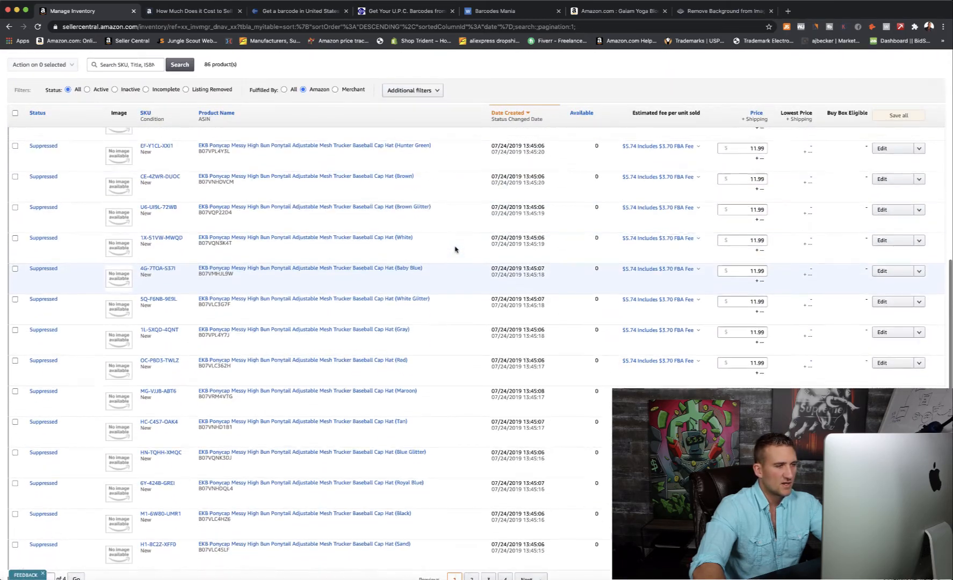
pyautogui.scroll(-5, 455, 253)
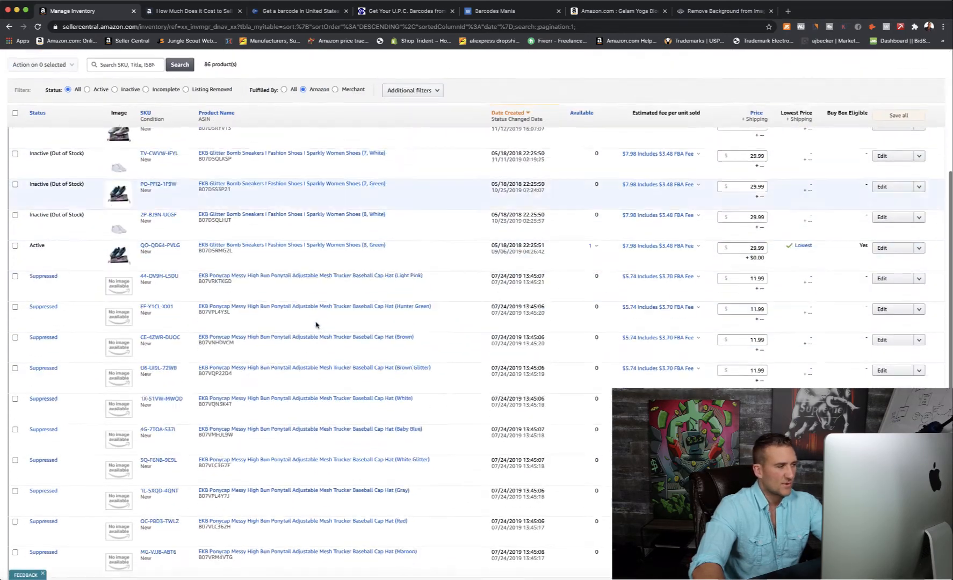
# Select the green size 6 Glitter Bomb Sneakers listing and review the bulk actions available for it, including switching fulfillment and replenishing inventory
pyautogui.scroll(5, 469, 274)
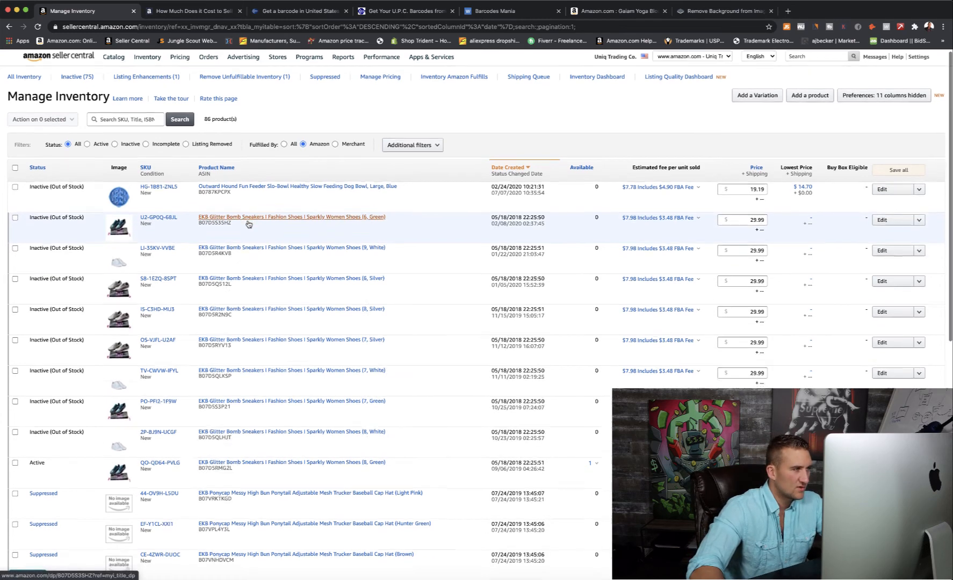
pyautogui.scroll(-1, 298, 215)
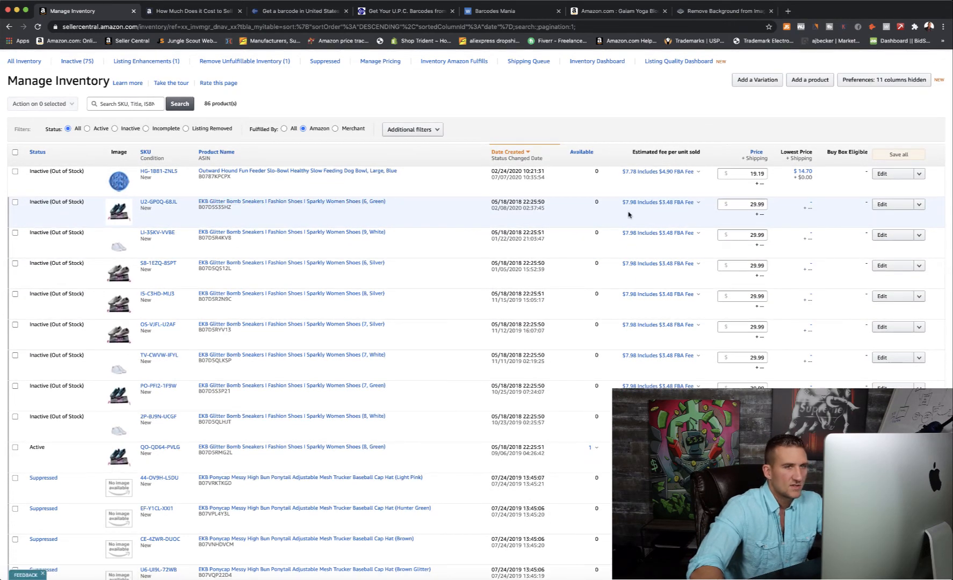
pyautogui.scroll(1, 31, 207)
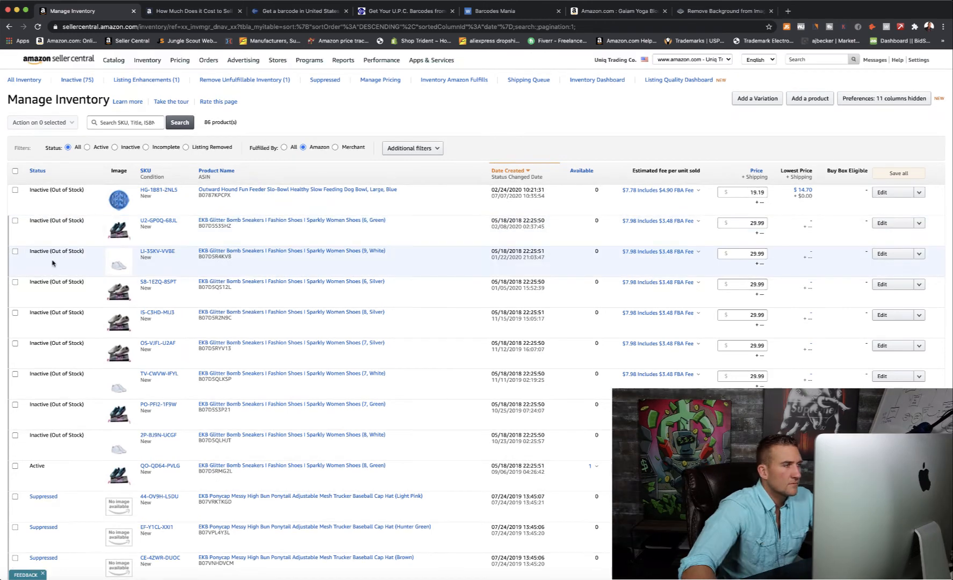
pyautogui.click(15, 221)
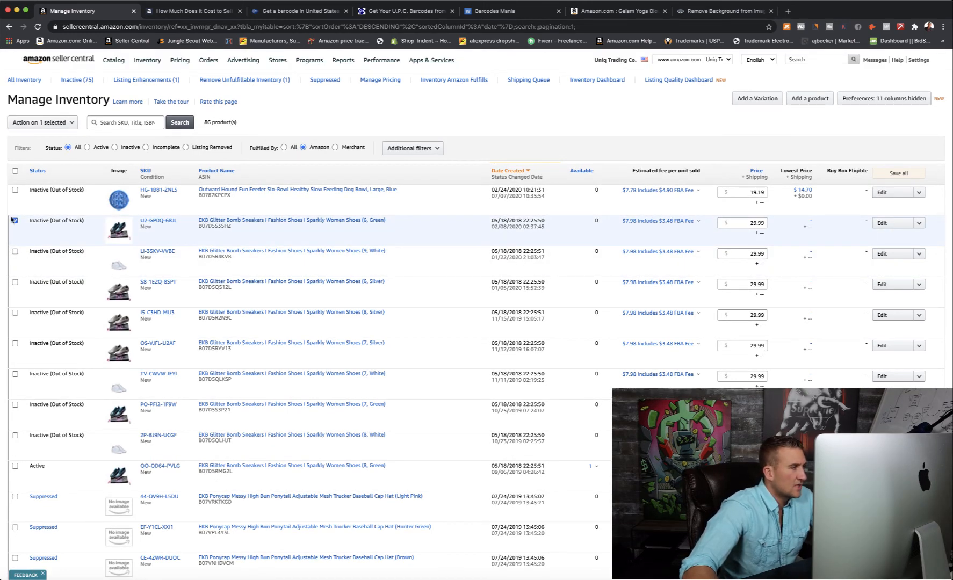
pyautogui.click(63, 128)
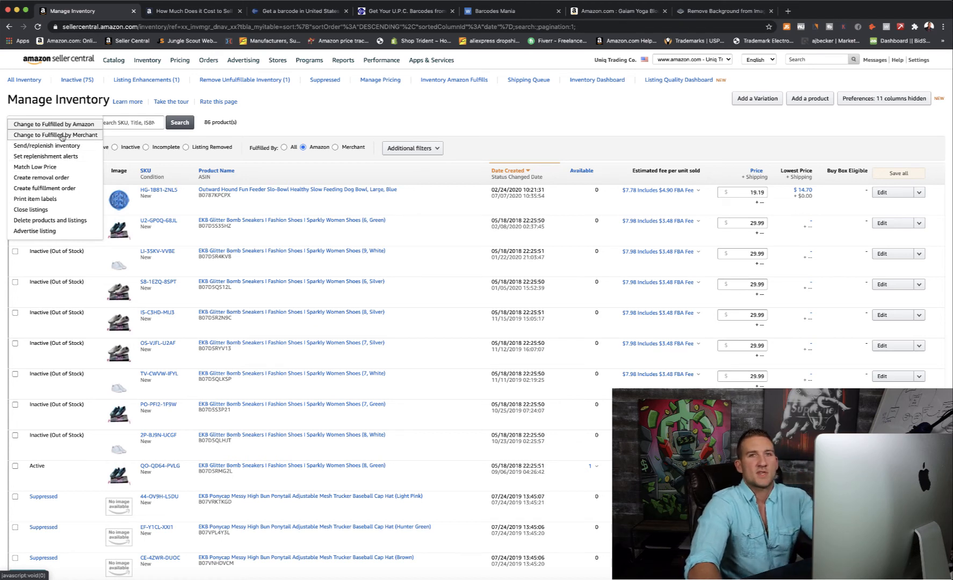
pyautogui.click(323, 122)
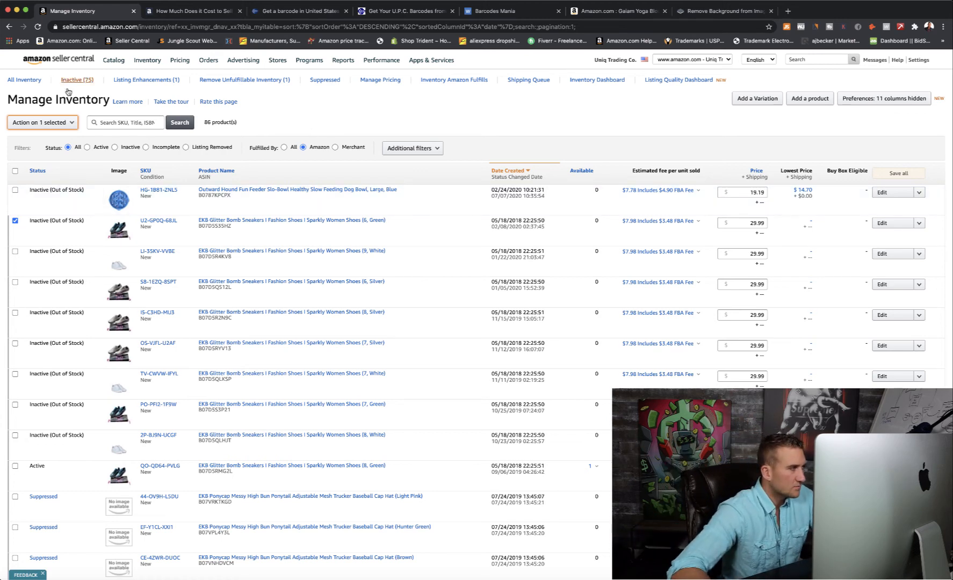
# Open the Pricing Health page and view its Featured Offer and Sales conversion overviews
pyautogui.moveTo(150, 67)
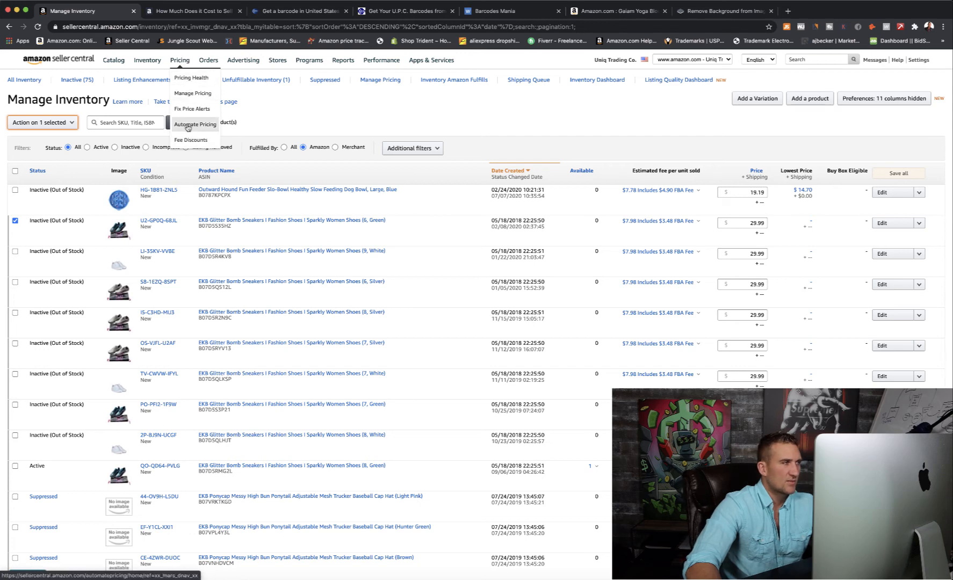
pyautogui.click(187, 82)
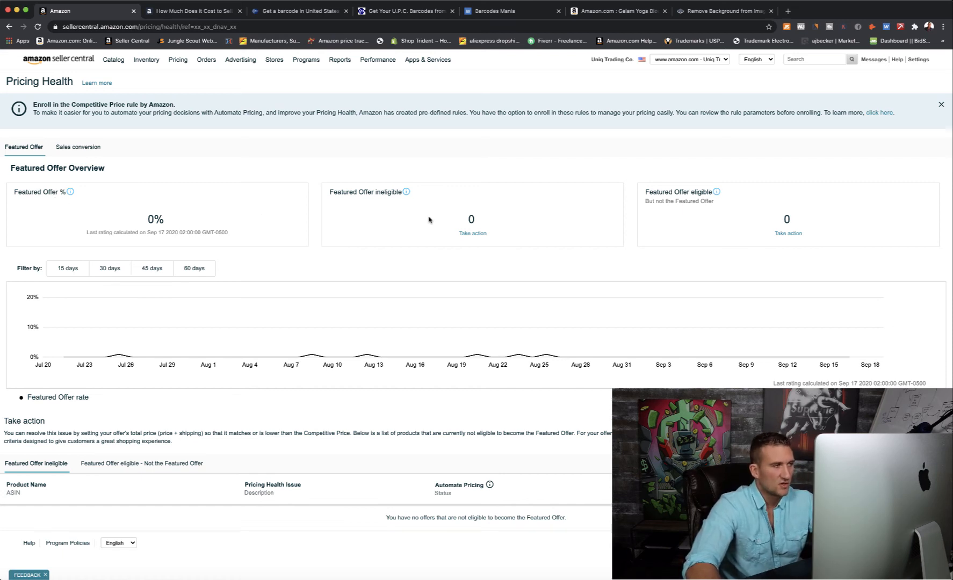
pyautogui.click(79, 154)
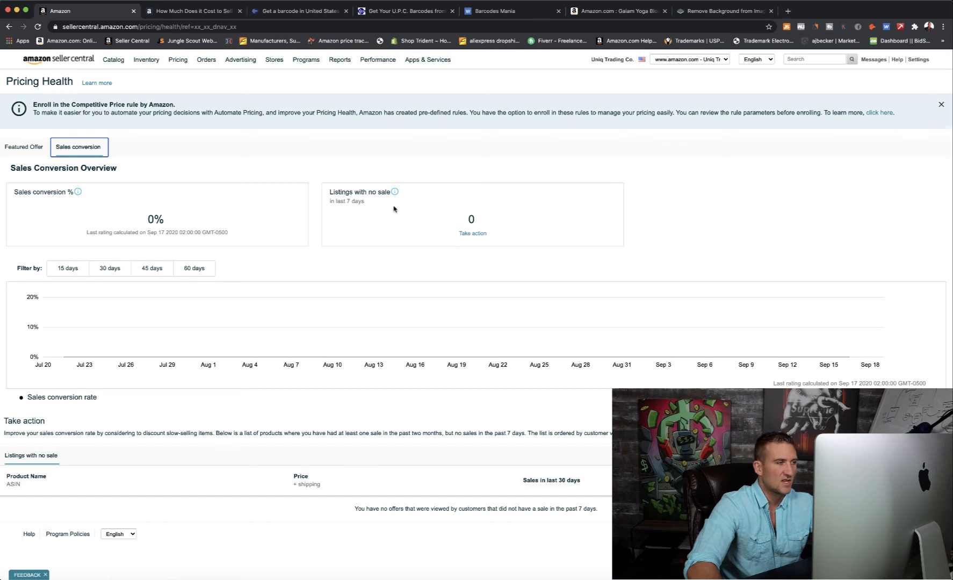
# Open the advertising Campaign Manager to view the campaigns' performance, and return to the Pricing Health page
pyautogui.moveTo(180, 63)
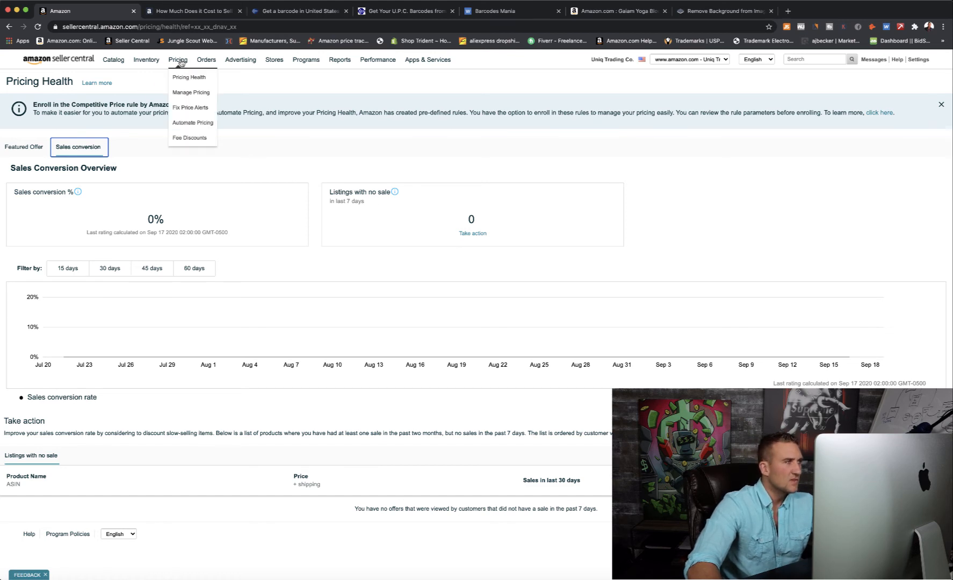
pyautogui.moveTo(213, 62)
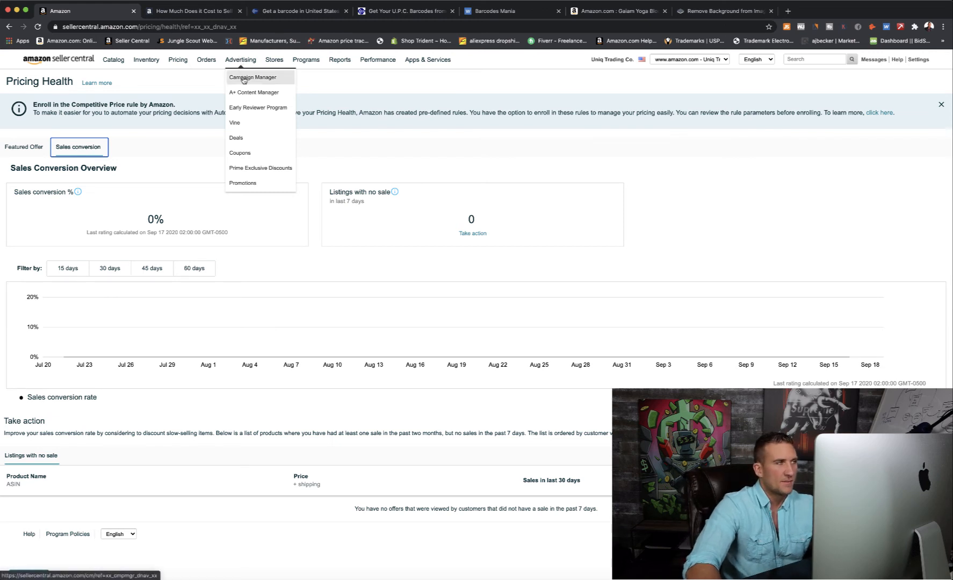
pyautogui.click(243, 79)
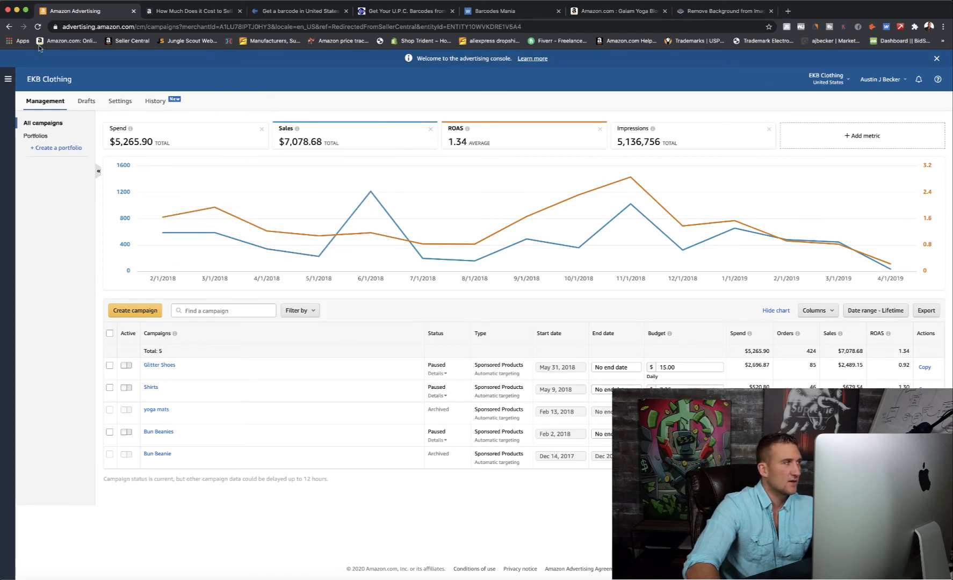
pyautogui.click(8, 26)
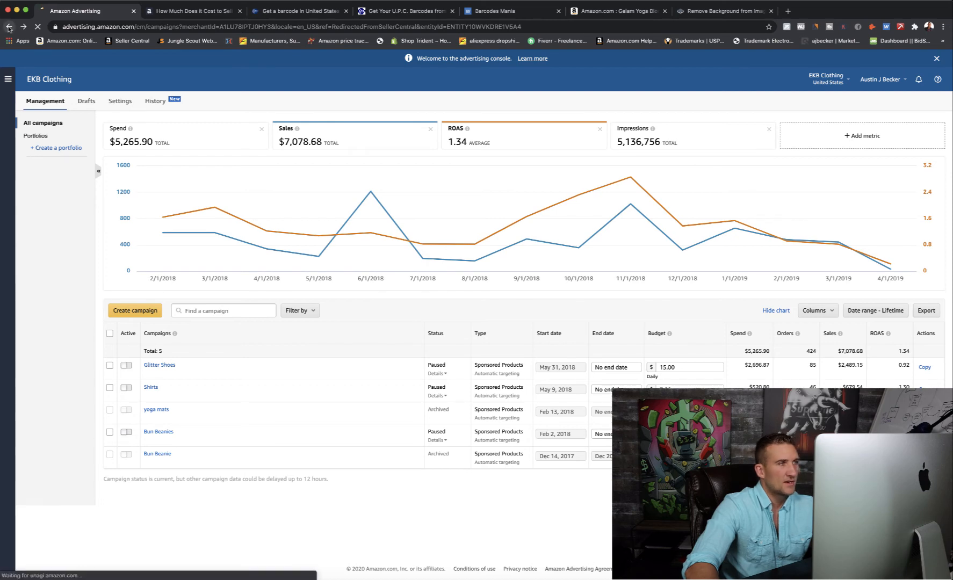
# Open the Promotions page and expand the full description of the Percentage Off promotion
pyautogui.moveTo(242, 69)
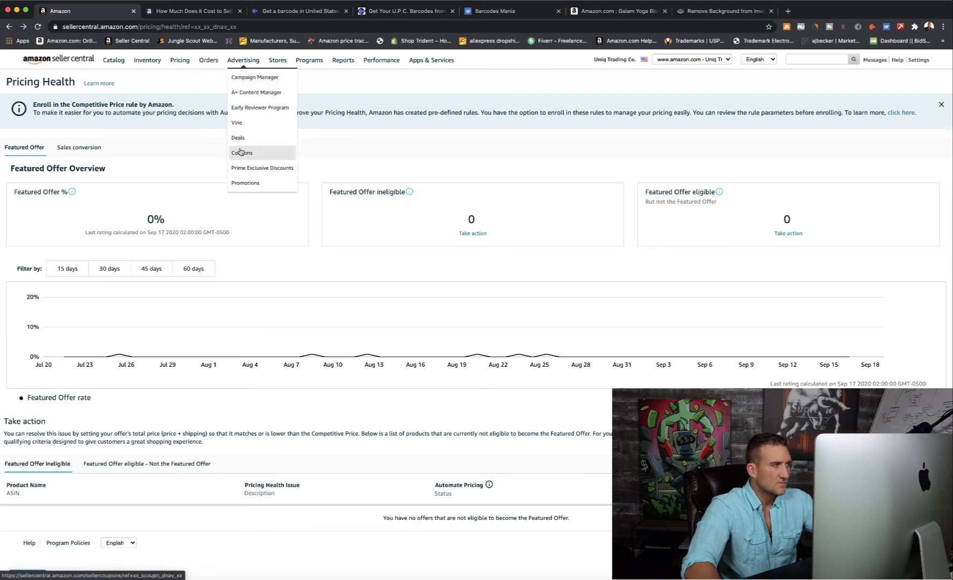
pyautogui.click(246, 185)
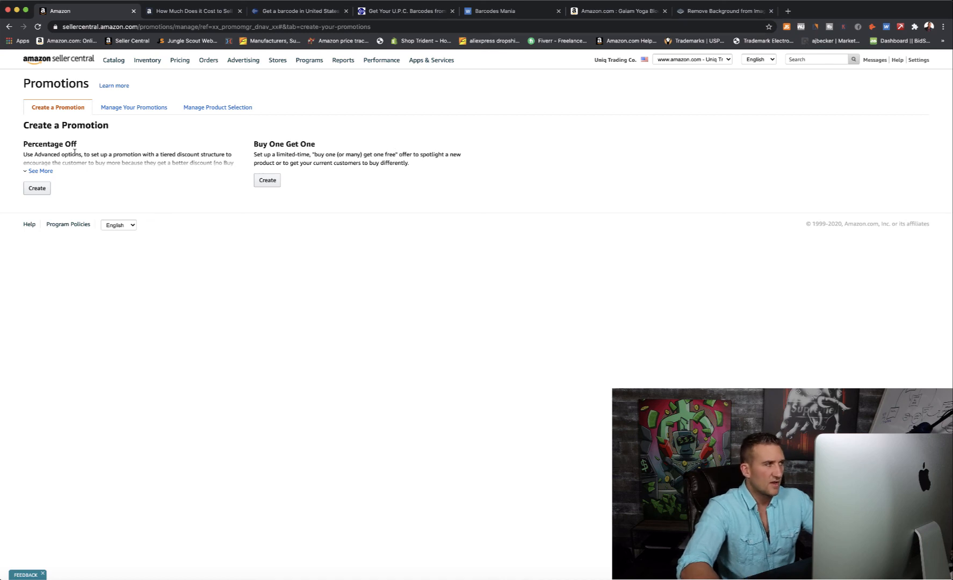
pyautogui.click(33, 171)
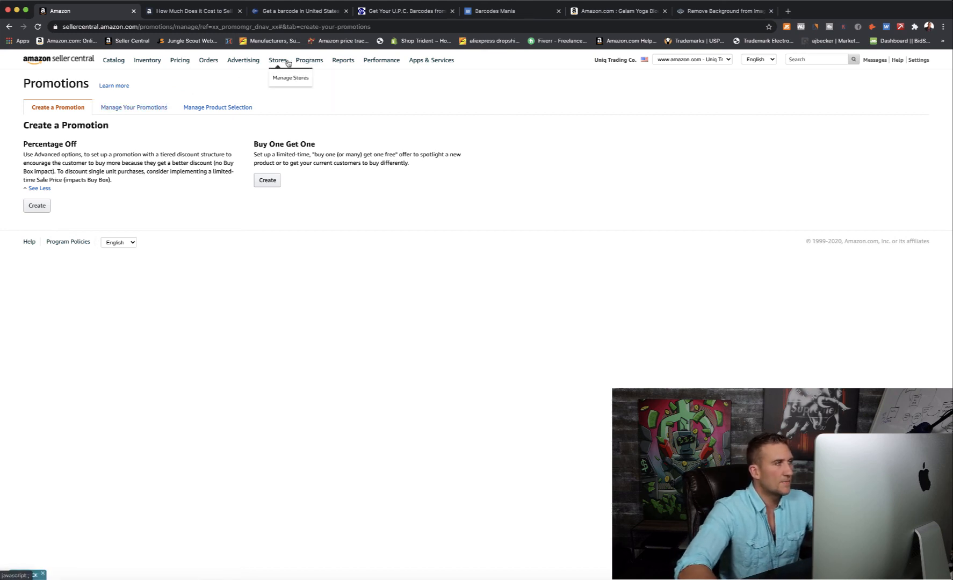
# Open the Manage Stores page to view the brand Store requirements, and return to the Promotions page
pyautogui.moveTo(285, 64)
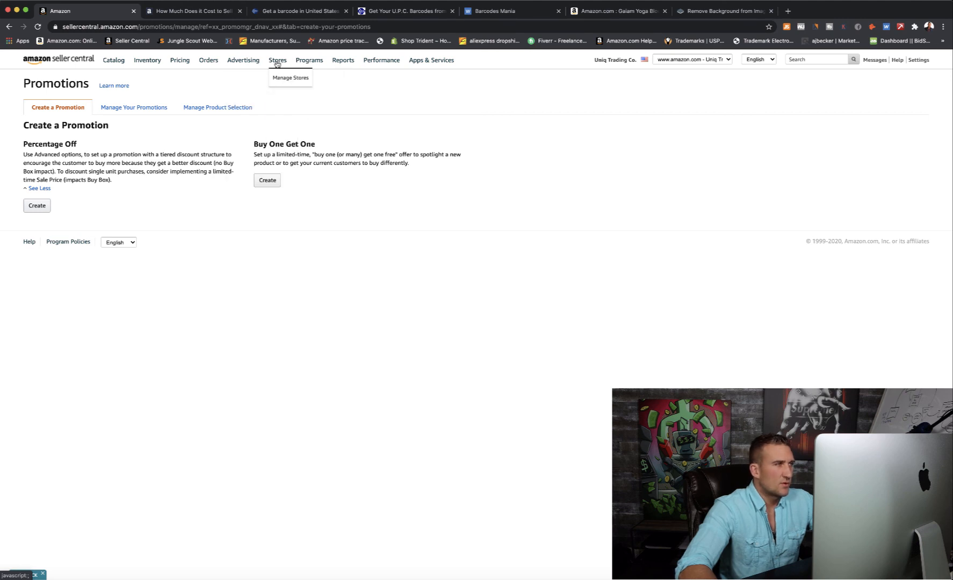
pyautogui.click(280, 78)
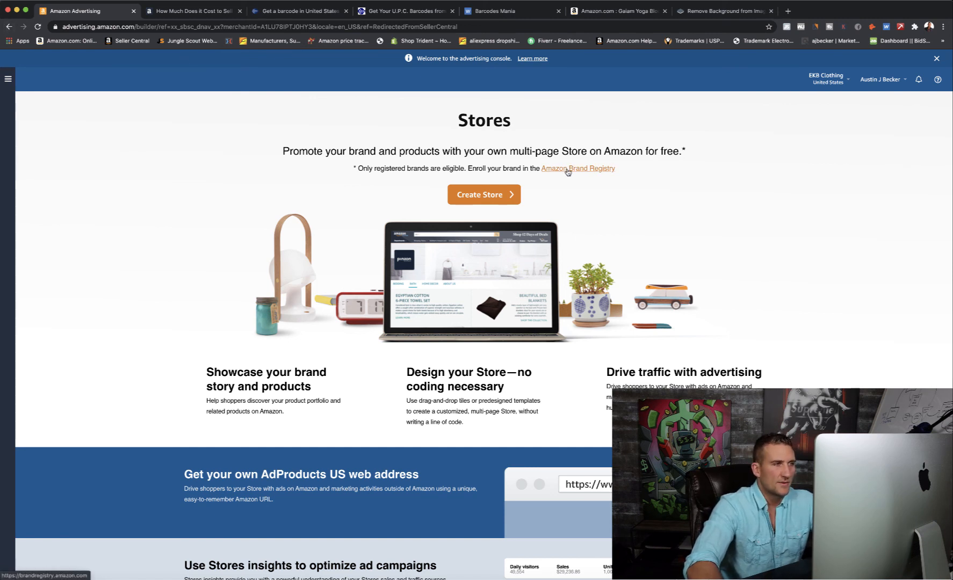
pyautogui.click(9, 27)
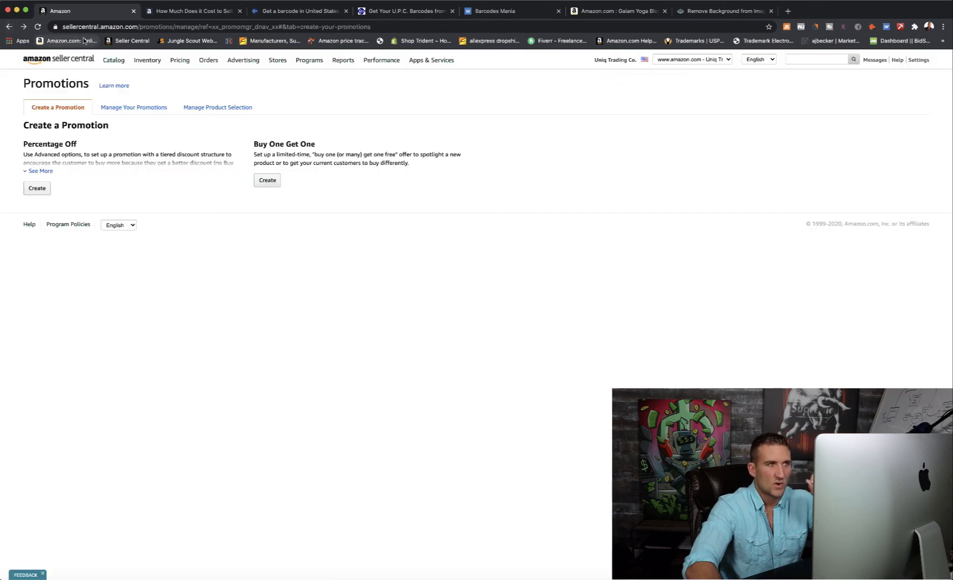
pyautogui.moveTo(381, 61)
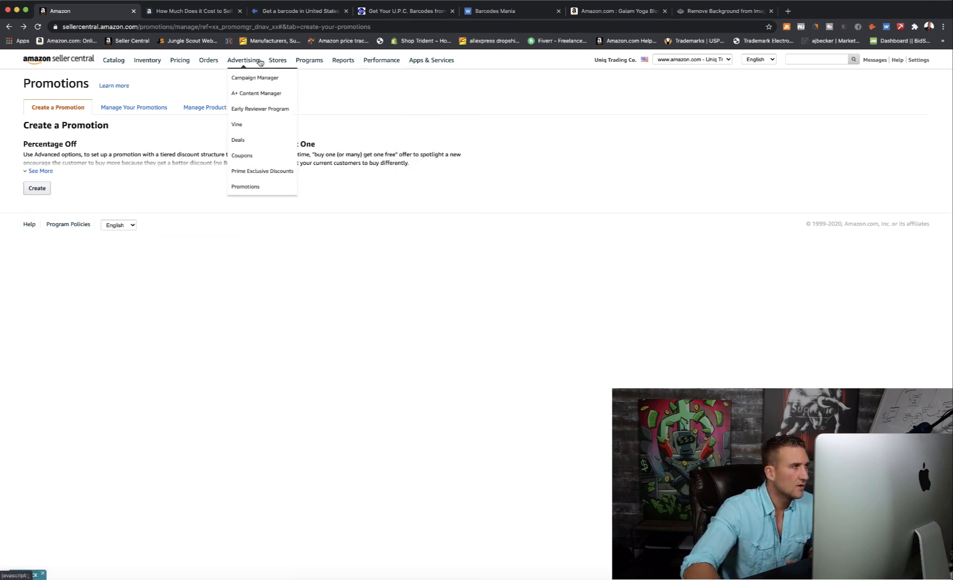
pyautogui.moveTo(311, 62)
pyautogui.moveTo(341, 62)
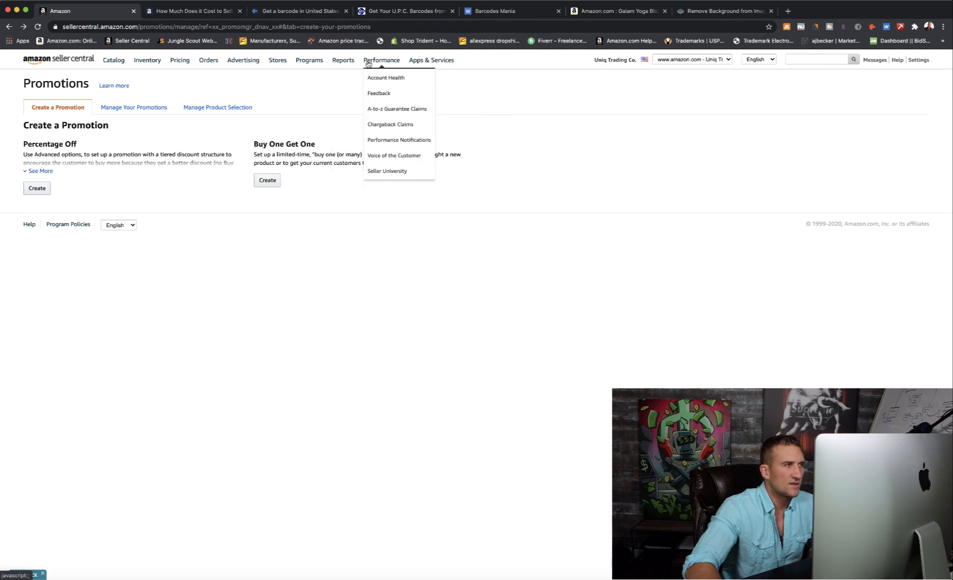
pyautogui.moveTo(413, 62)
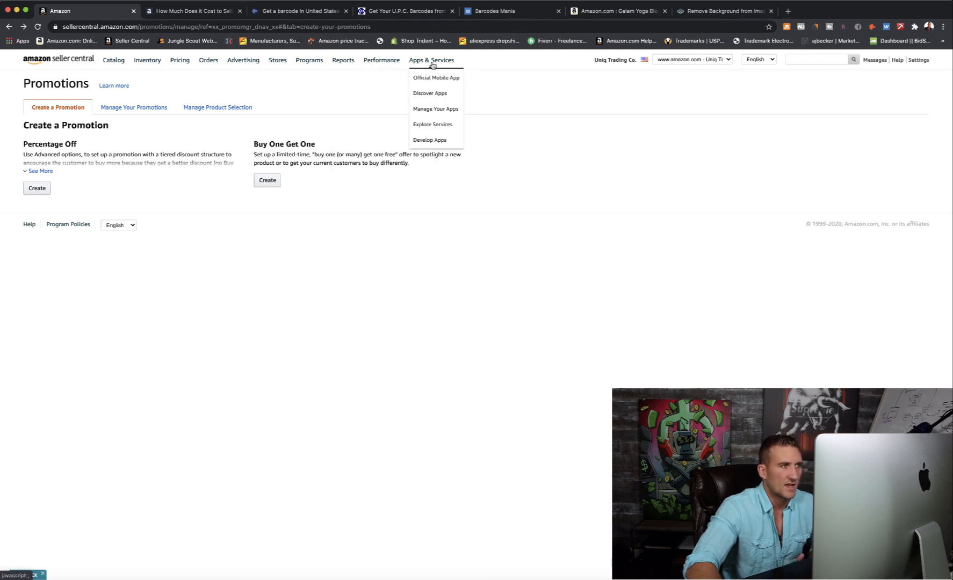
pyautogui.moveTo(111, 56)
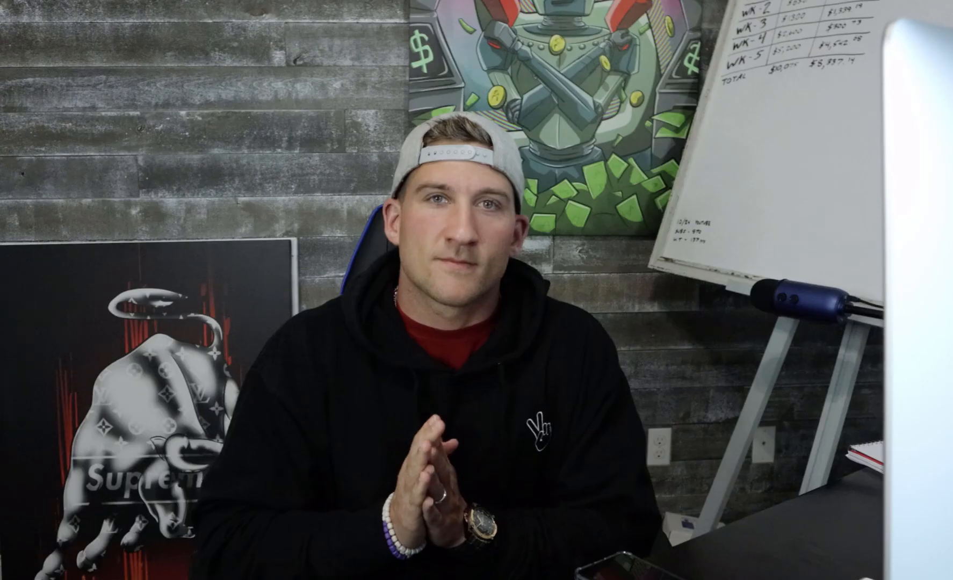